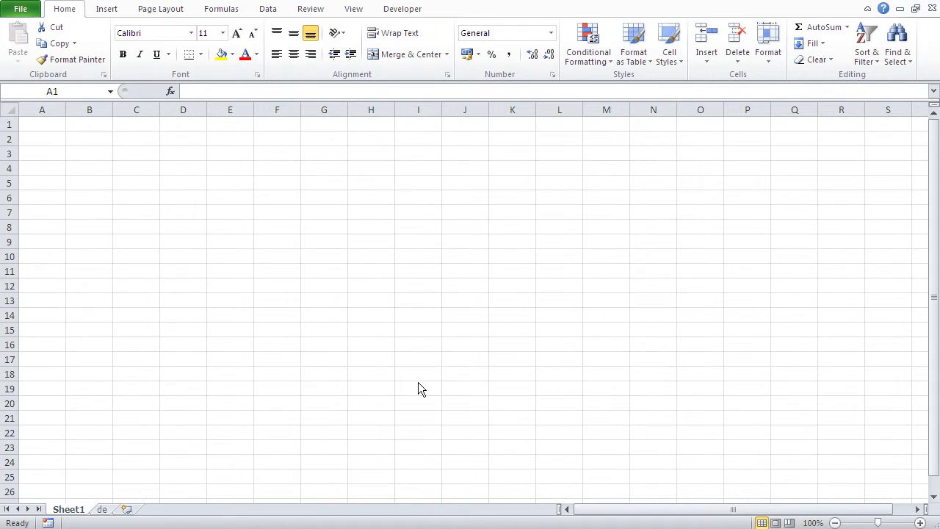
Enter the column headers Name, Hours and Hourly Rate in cells A1 to C1.
left_click(51, 129)
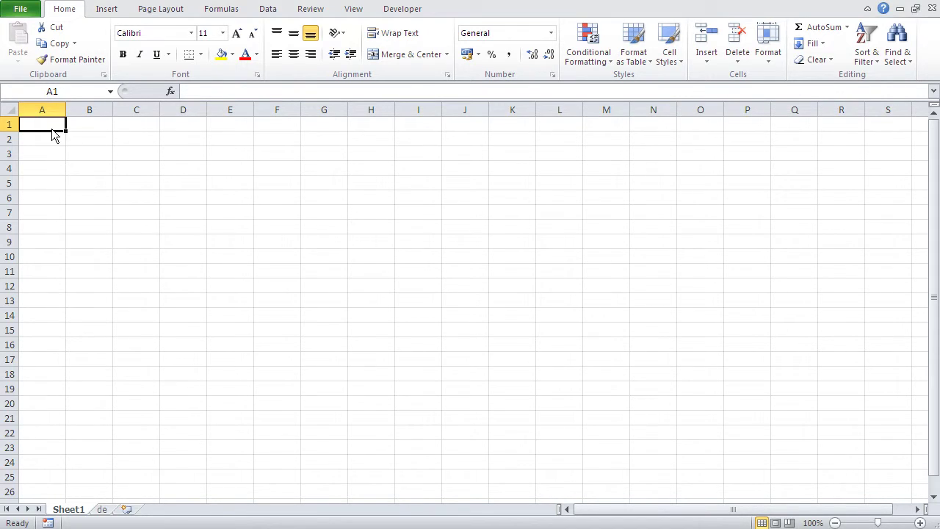
type("Name")
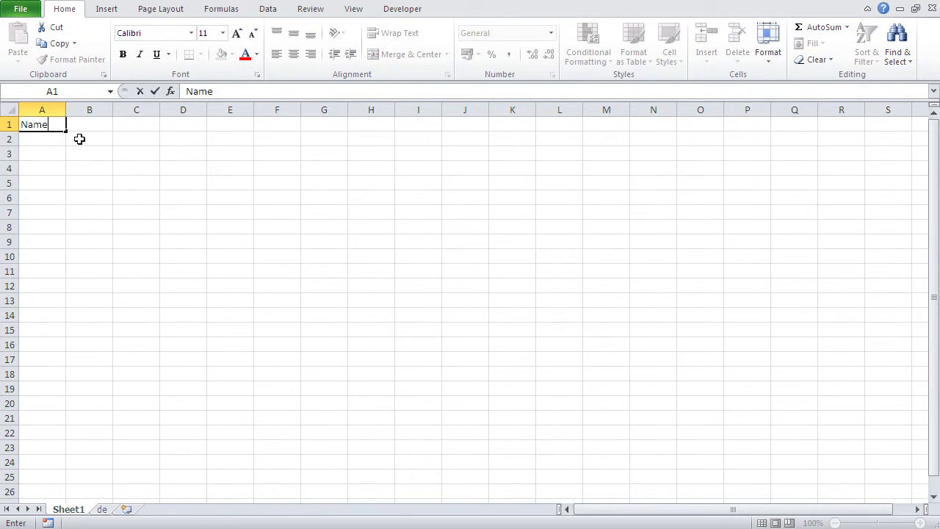
key("Tab")
type("Hours")
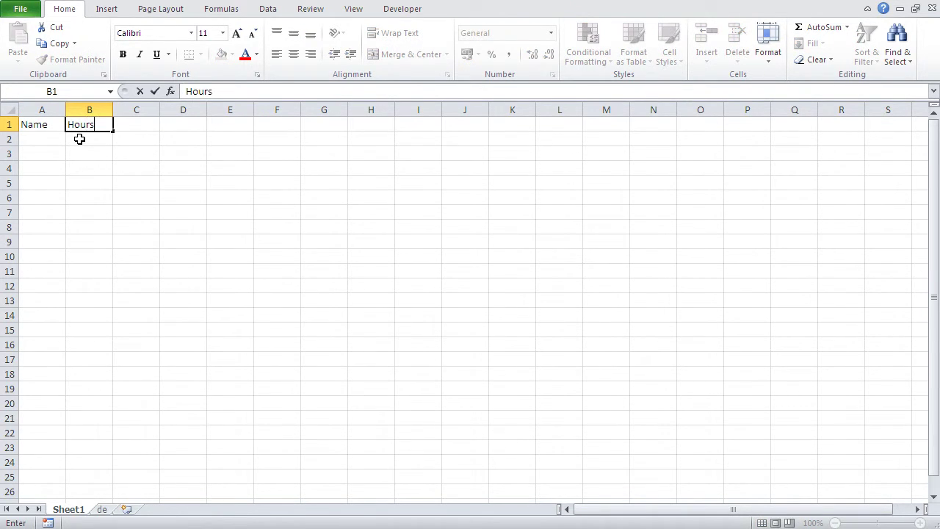
key("Tab")
type("Ho")
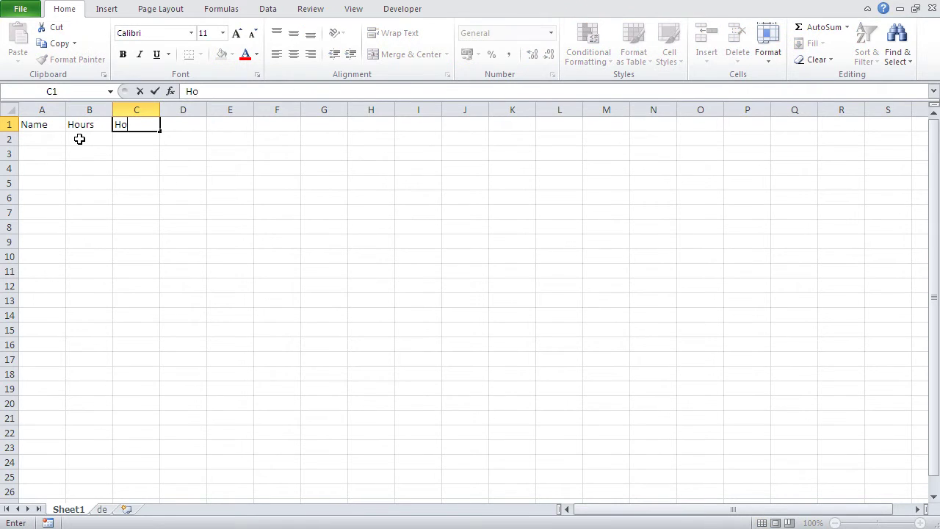
type("urly Rate")
key("Tab")
type("Revenue")
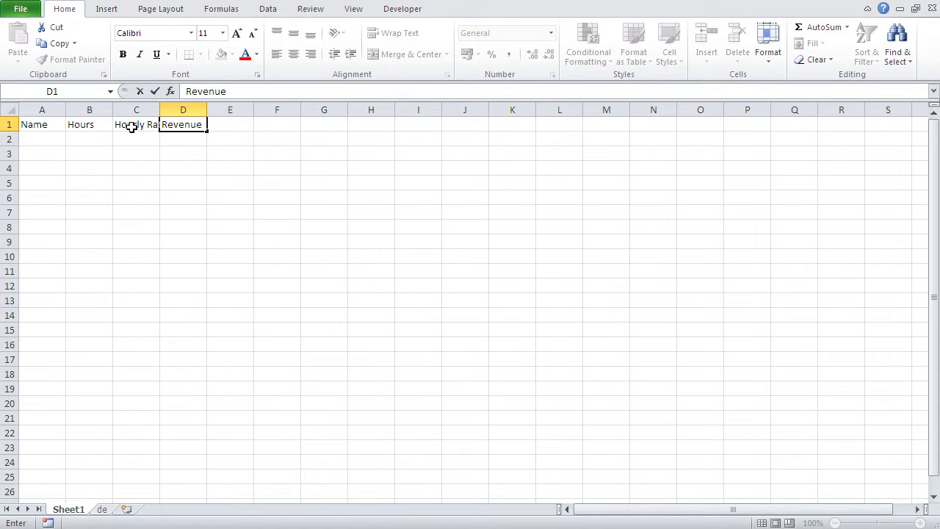
key("BackSpace")
key("BackSpace")
key("BackSpace")
key("BackSpace")
key("BackSpace")
key("BackSpace")
key("BackSpace")
key("Return")
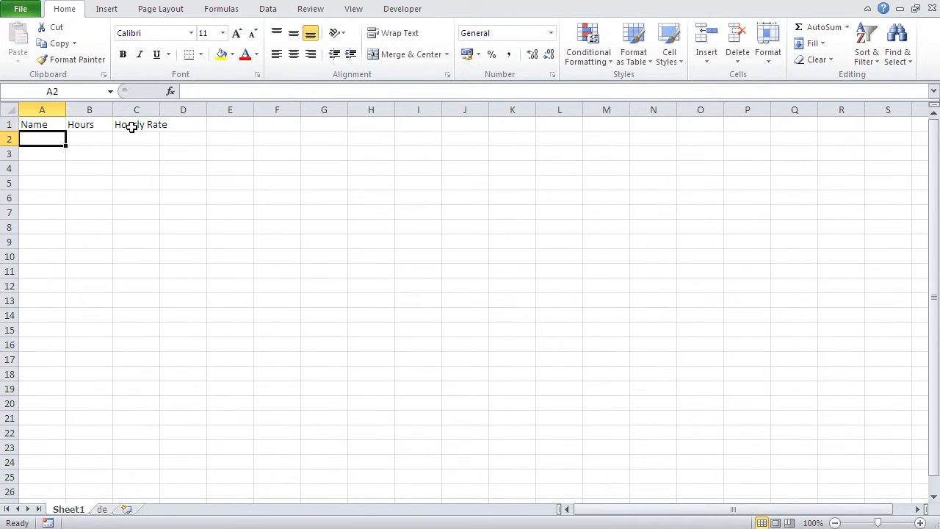
Enter the column headers Revenue, Costs and Profits in cells D1 to F1.
left_click(178, 124)
type("Revenue")
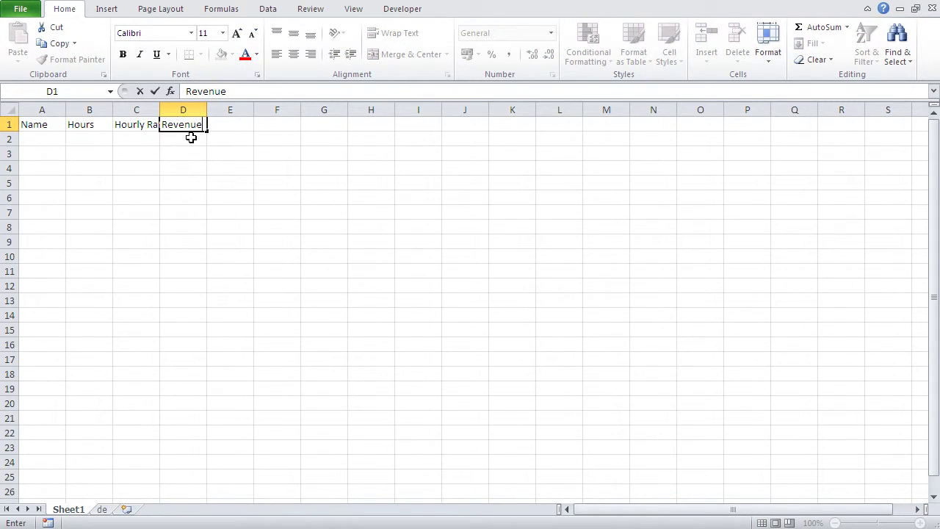
key("Tab")
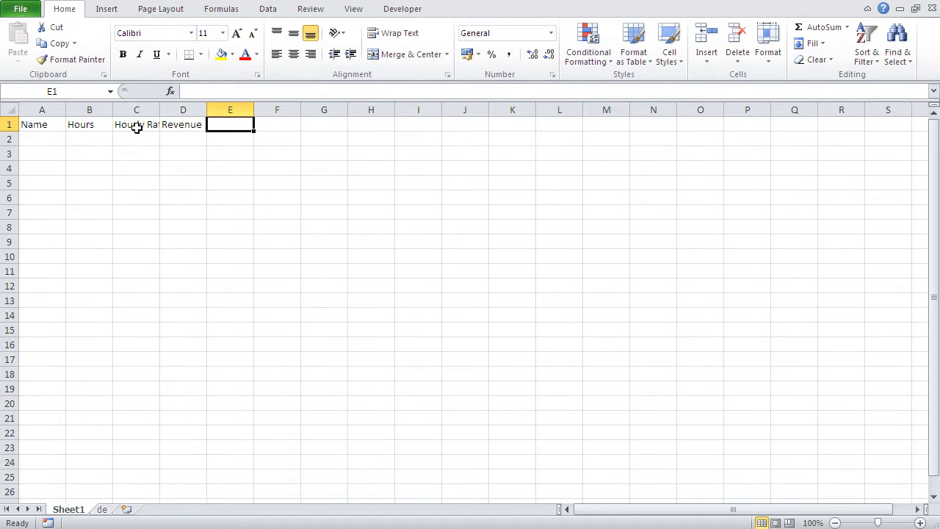
type("C")
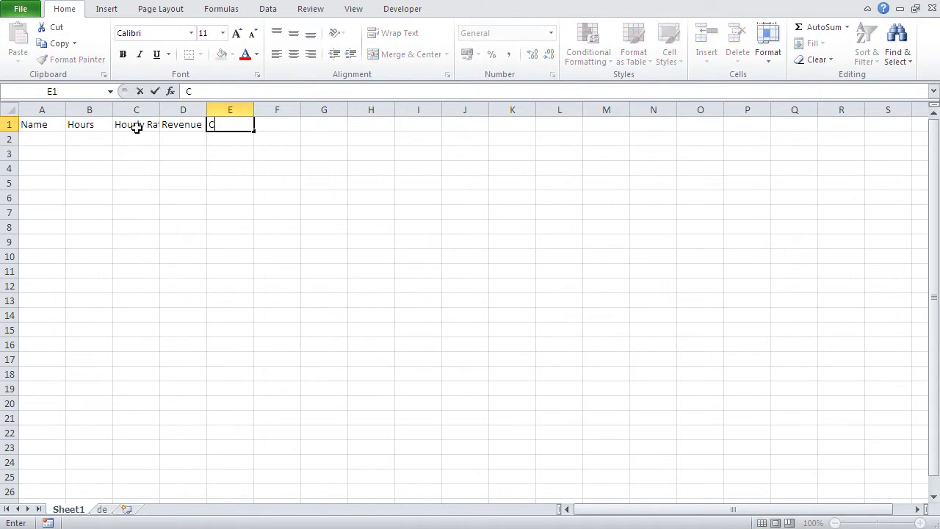
type("osts")
key("Tab")
type("Profits")
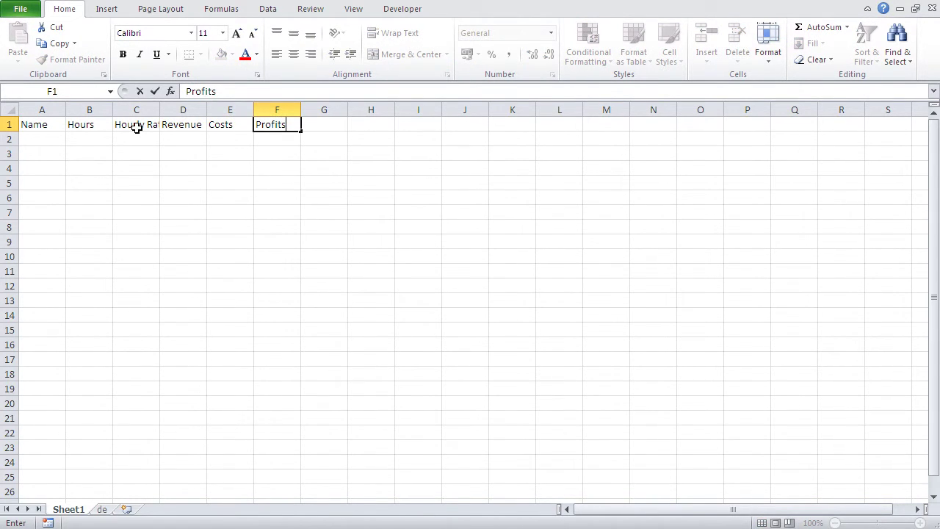
left_click(174, 157)
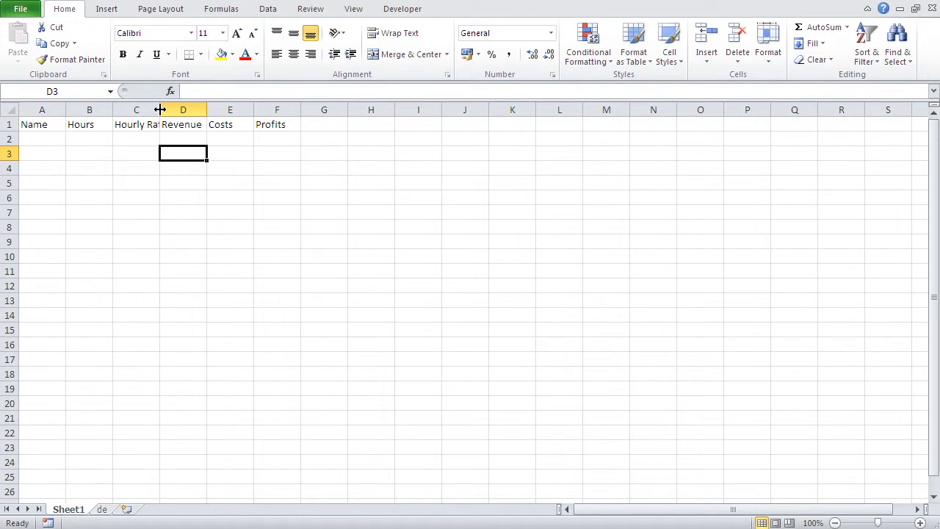
Widen columns C, D and E so the Hourly Rate, Revenue and Costs headers have more room.
left_click_drag(160, 109, 197, 110)
left_click_drag(291, 109, 306, 111)
left_click_drag(247, 109, 261, 110)
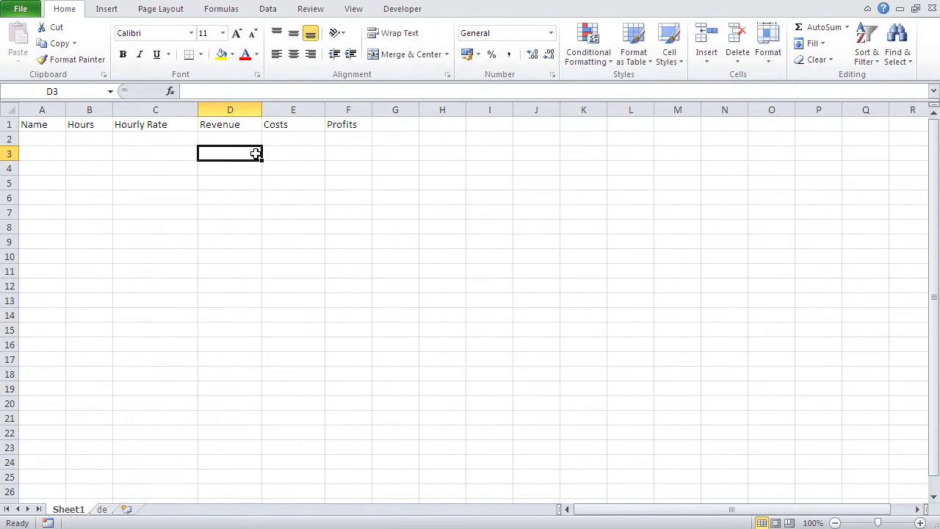
Autofit column C to its header, then fine-tune the widths of columns D and C to leave some spare room.
double_click(197, 112)
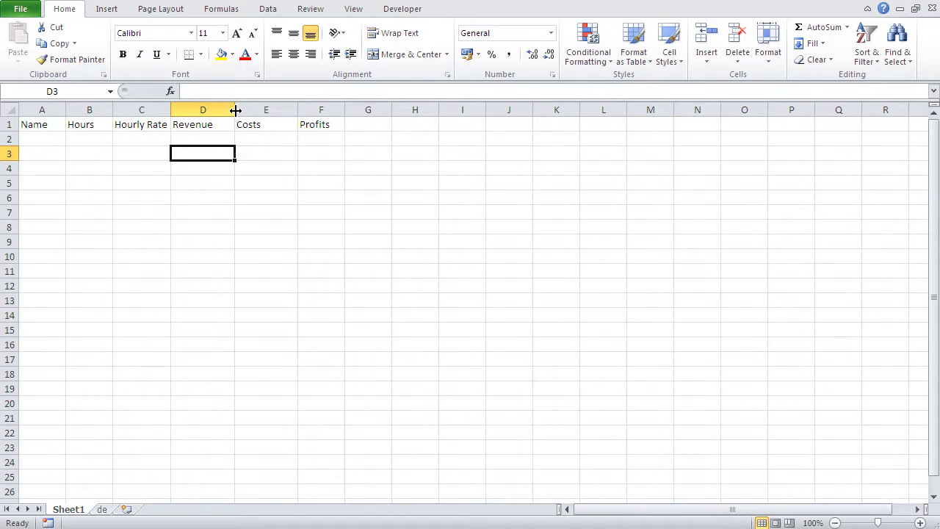
left_click_drag(235, 109, 216, 109)
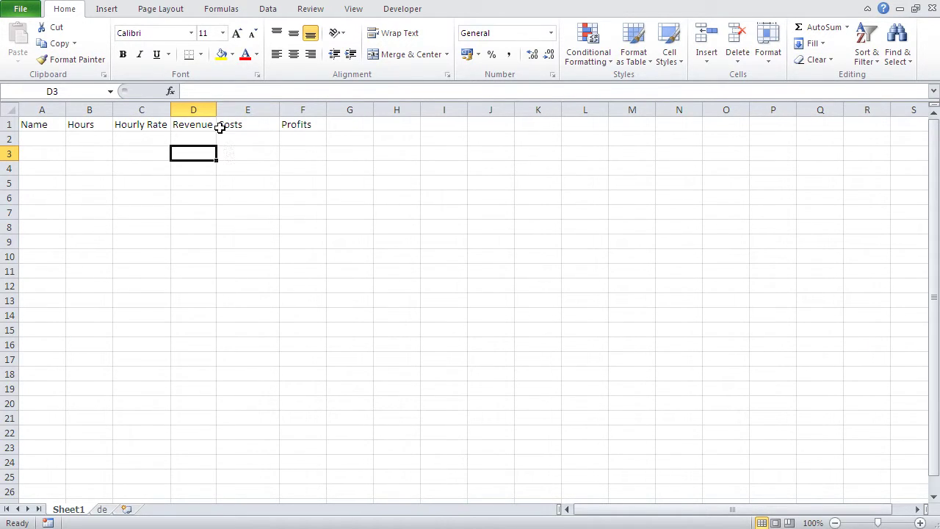
left_click_drag(216, 110, 239, 110)
left_click_drag(174, 110, 183, 110)
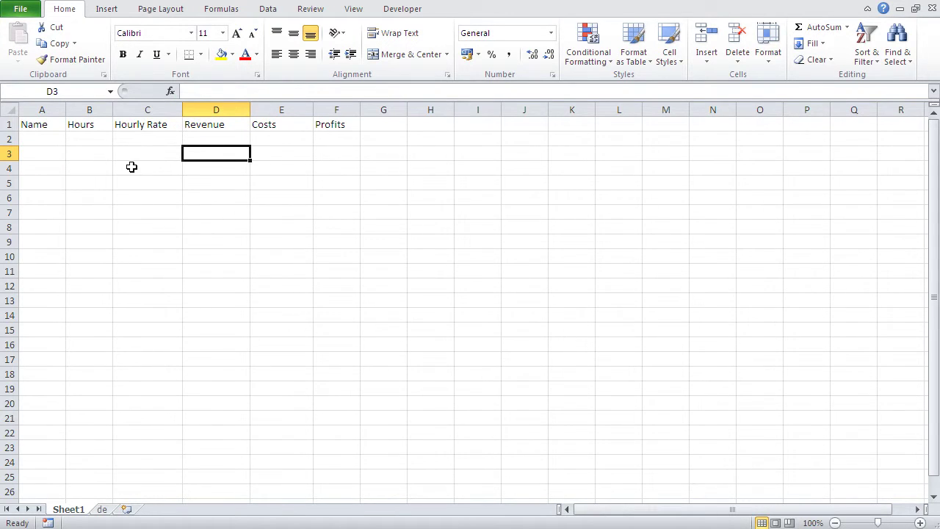
left_click(45, 143)
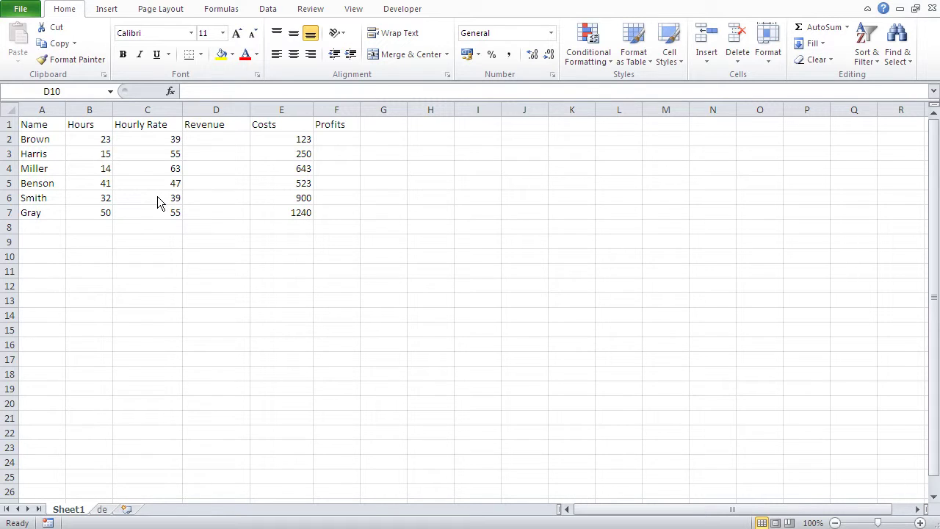
Center the contents of columns A to F horizontally.
left_click(37, 108)
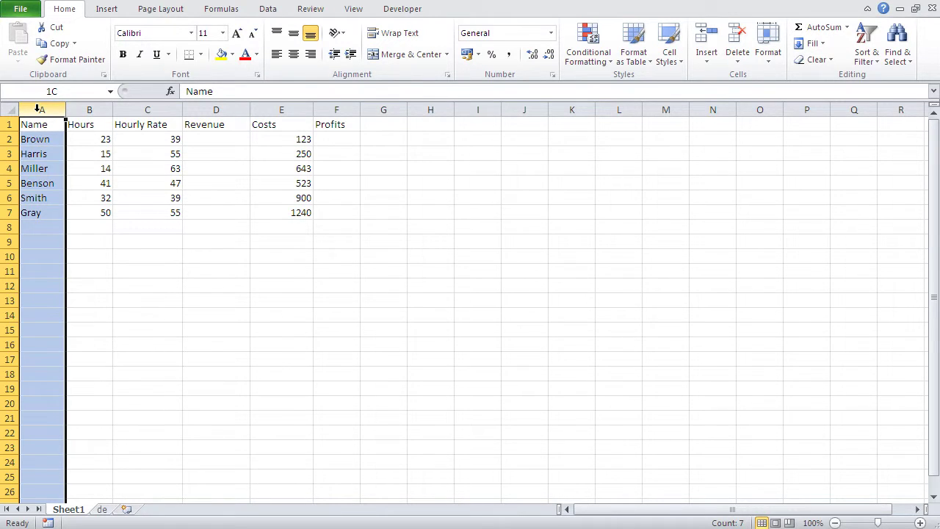
left_click_drag(37, 108, 348, 113)
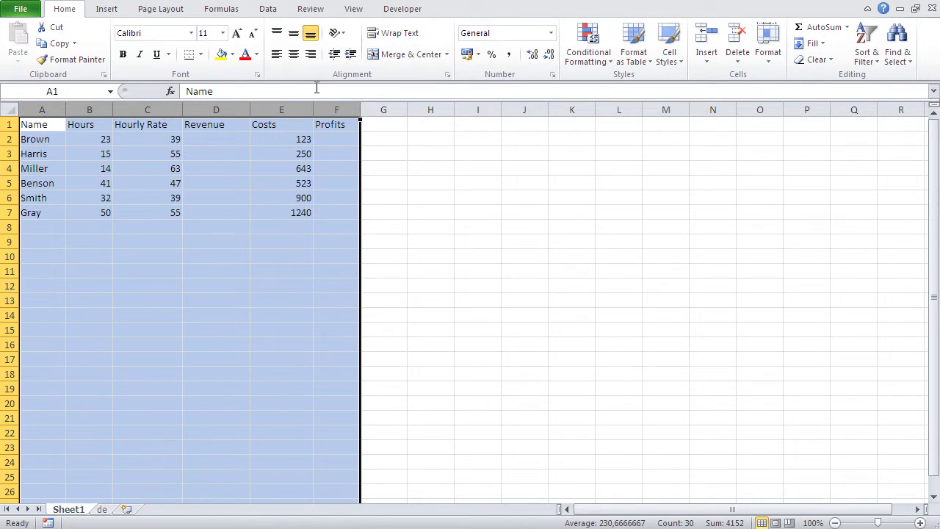
left_click(293, 55)
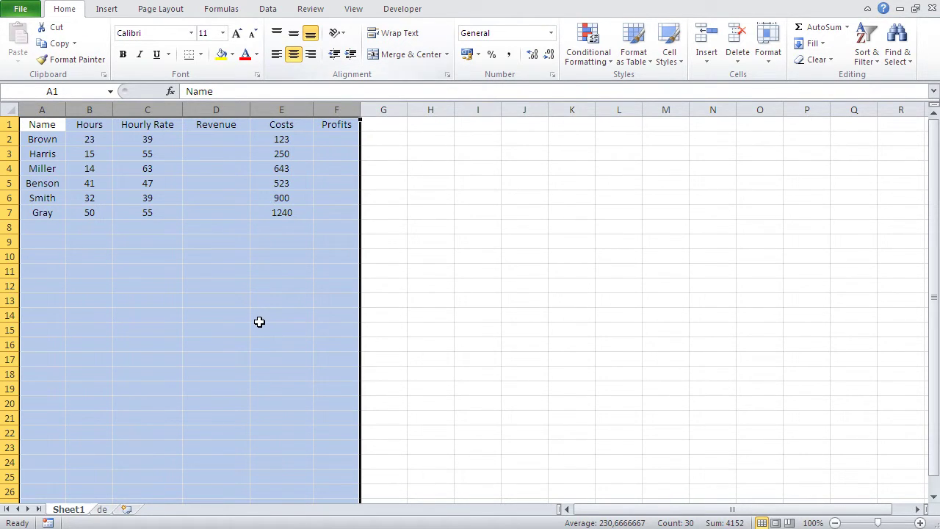
left_click(242, 289)
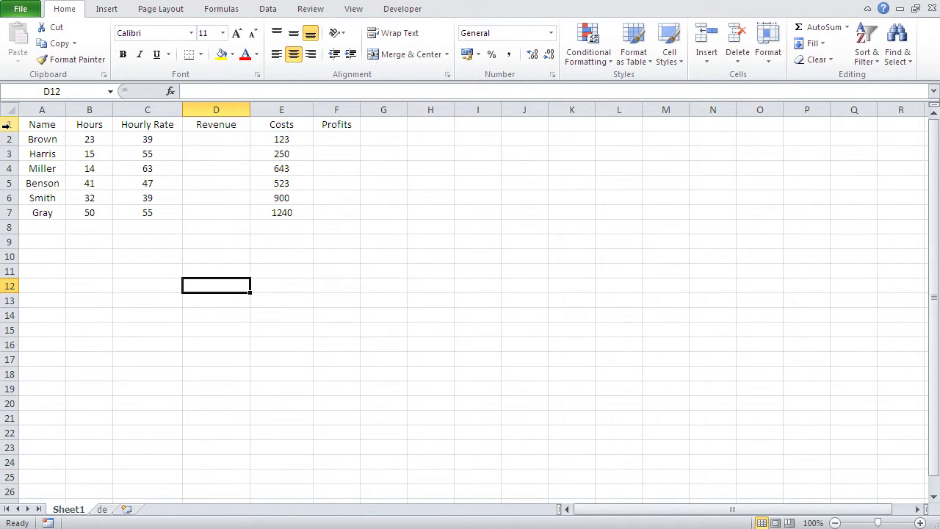
left_click_drag(7, 125, 6, 213)
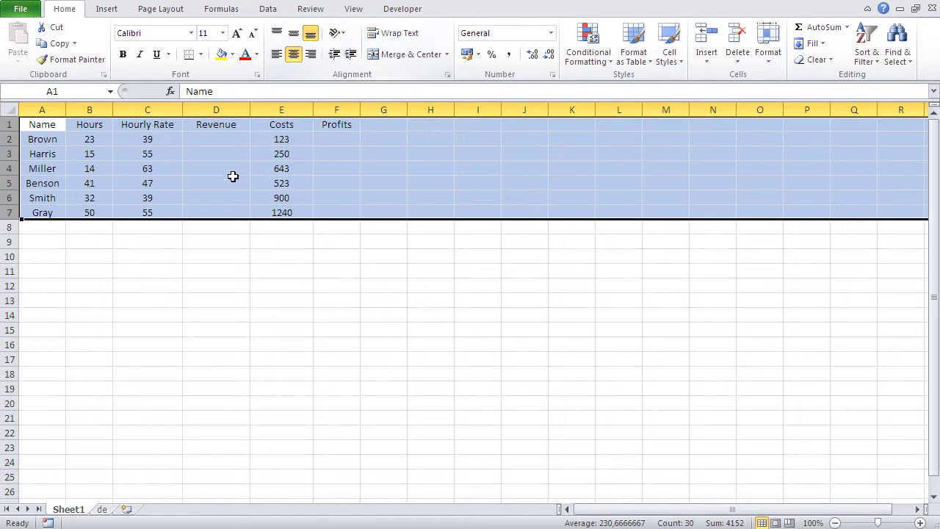
left_click(161, 245)
left_click_drag(48, 125, 324, 213)
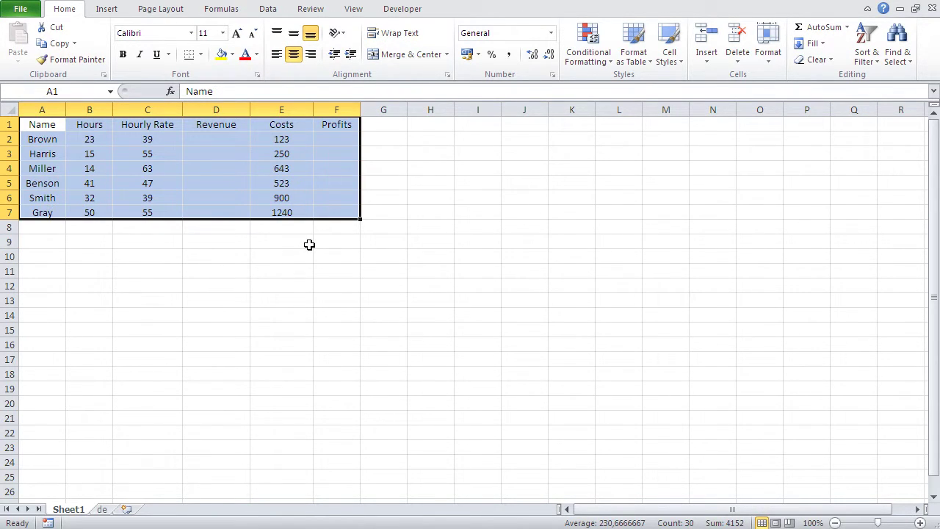
left_click(309, 245)
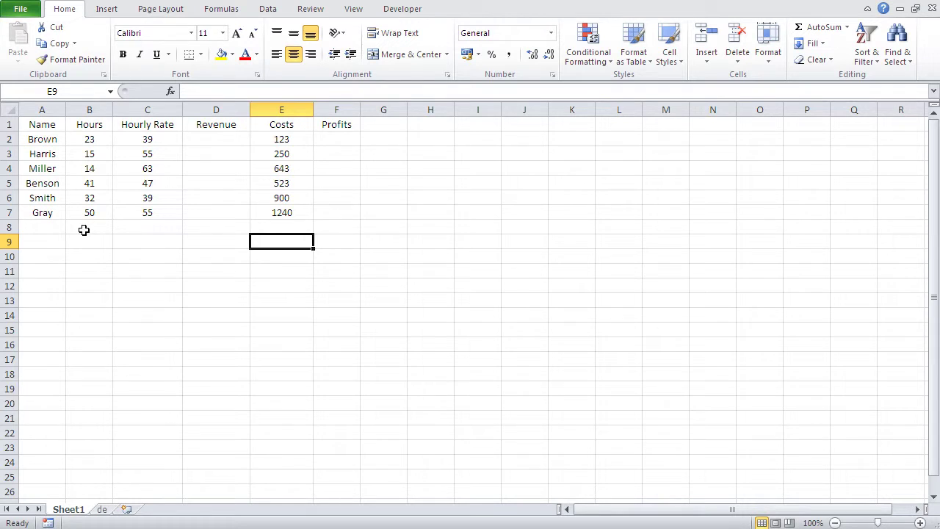
Add a record in row 8 with the person's surname, 32 hours, an hourly rate of 40 and costs of 630.
left_click(50, 228)
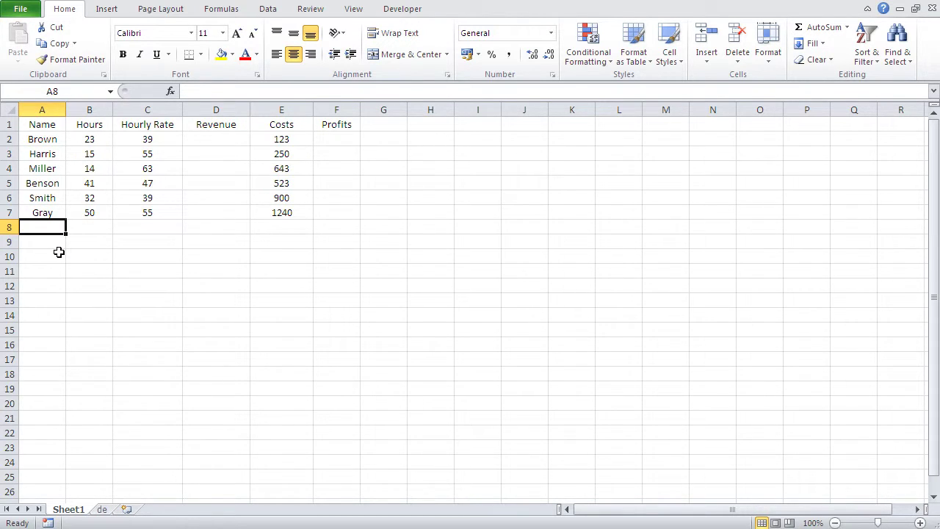
type("Grey")
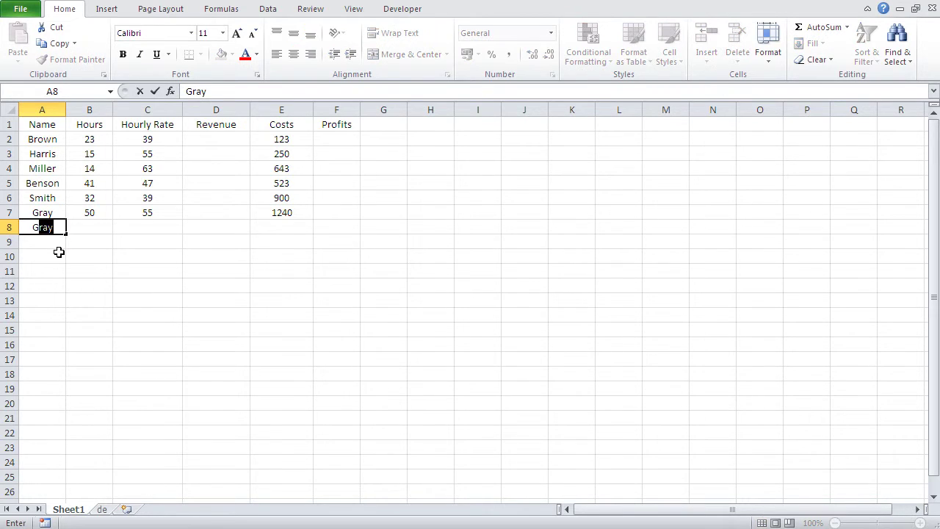
key("Tab")
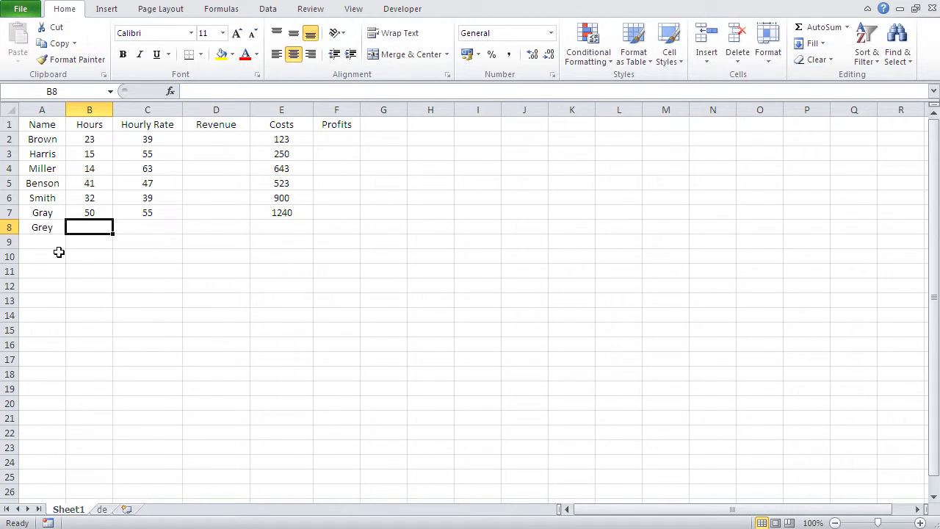
type("32")
key("Tab")
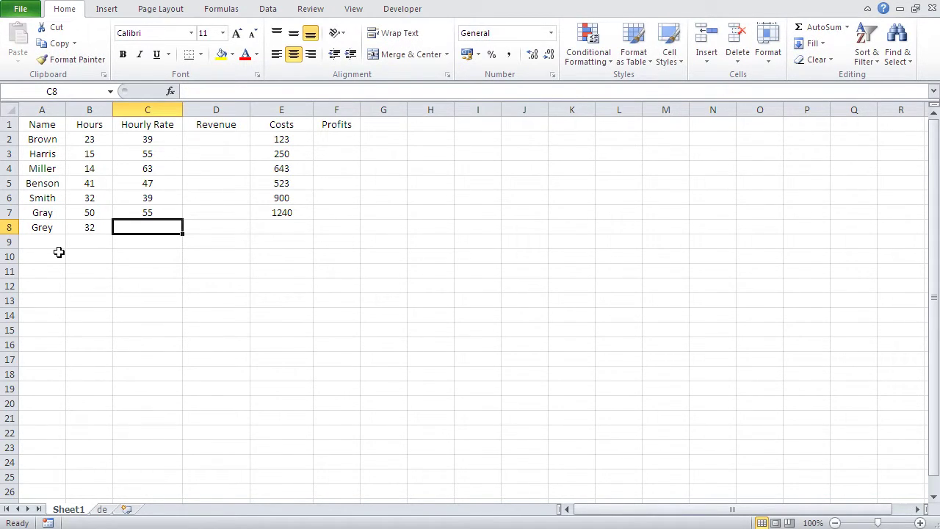
type("4")
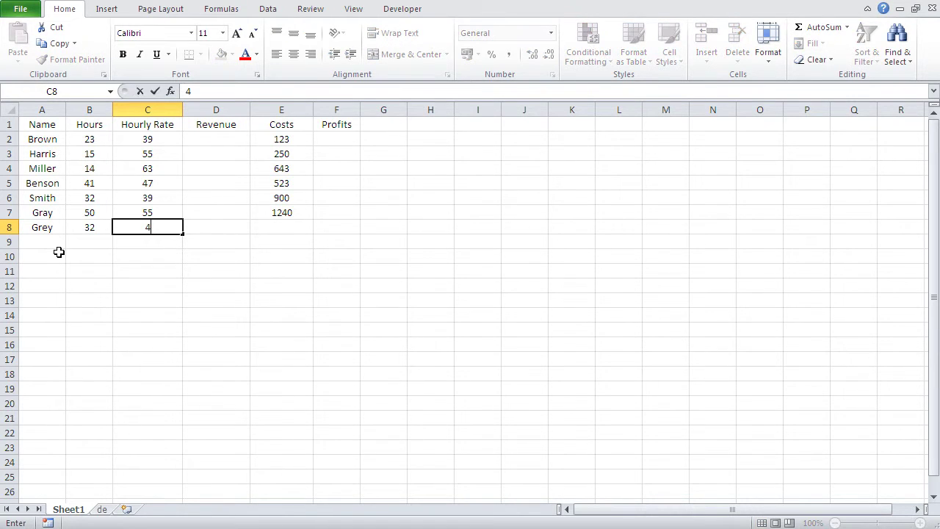
type("0")
key("Tab")
key("Tab")
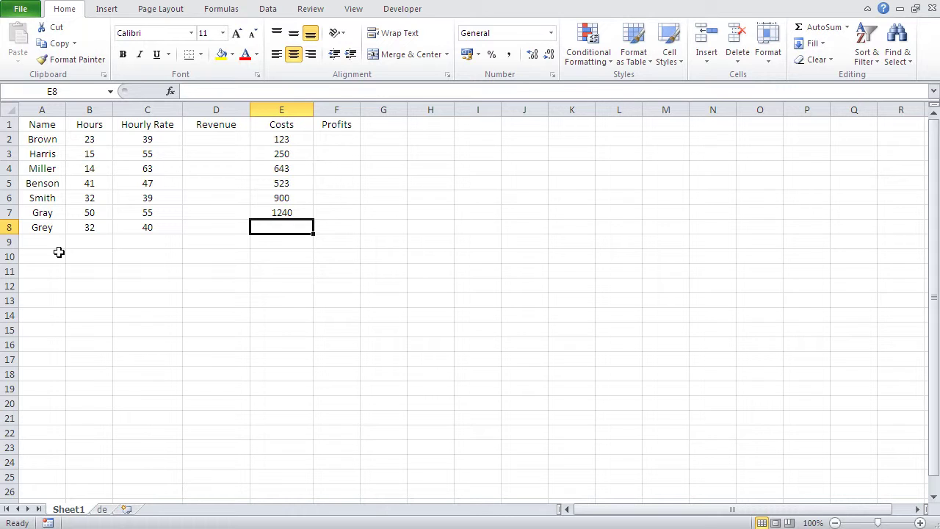
type("630")
key("Return")
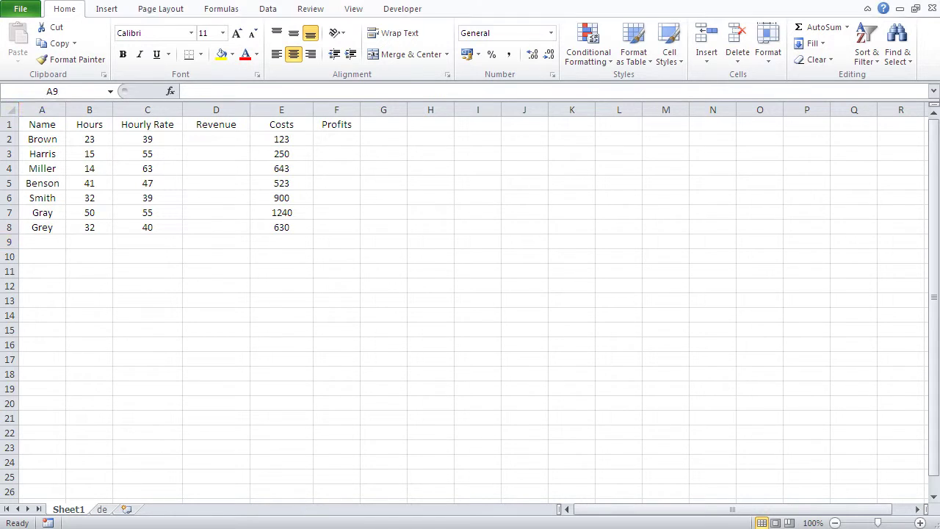
Try to calculate the first person's revenue by entering 23x39 in cell D2.
left_click(223, 139)
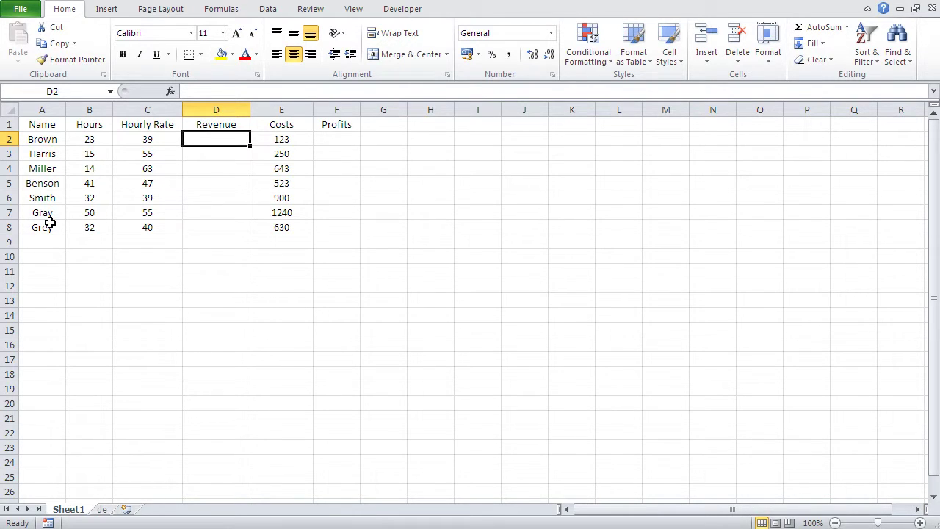
type("23x39")
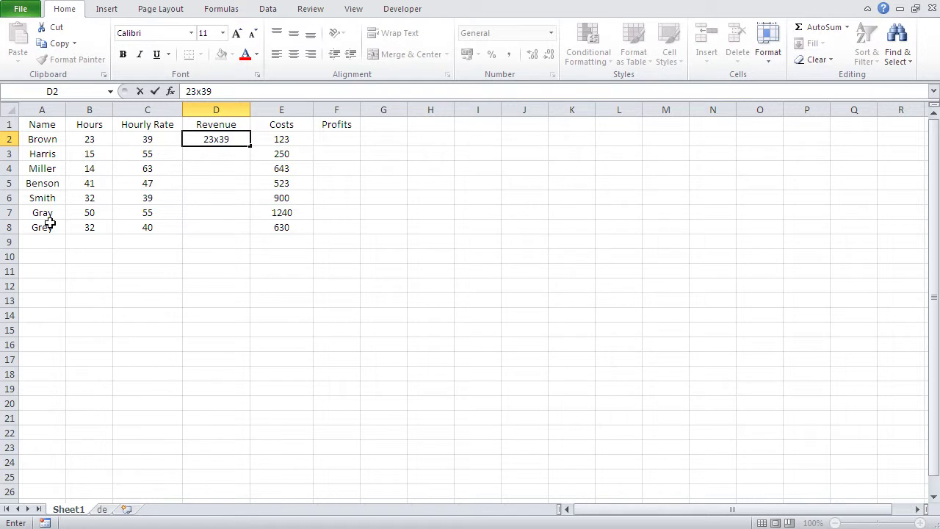
key("Return")
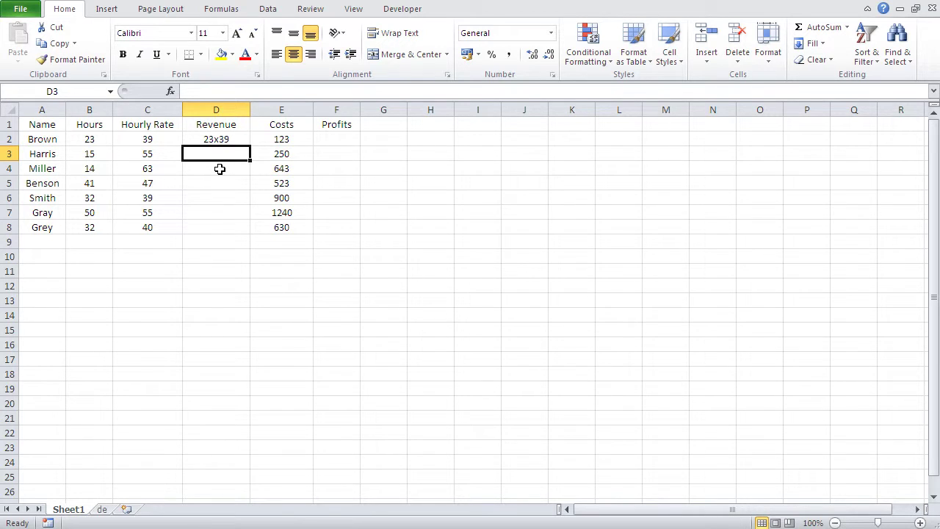
Enter =23x39 as the revenue formula in cell D2 and accept the proposed correction to =23*39.
left_click(219, 140)
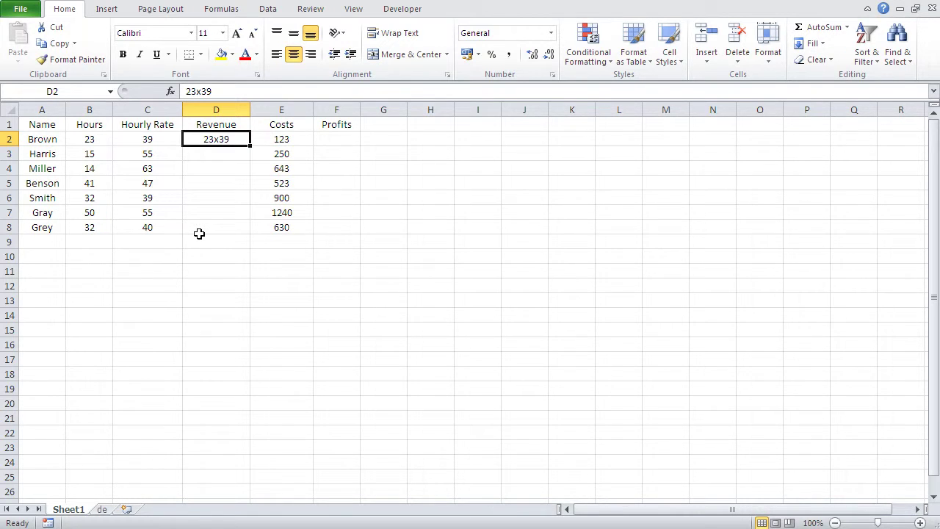
type("=")
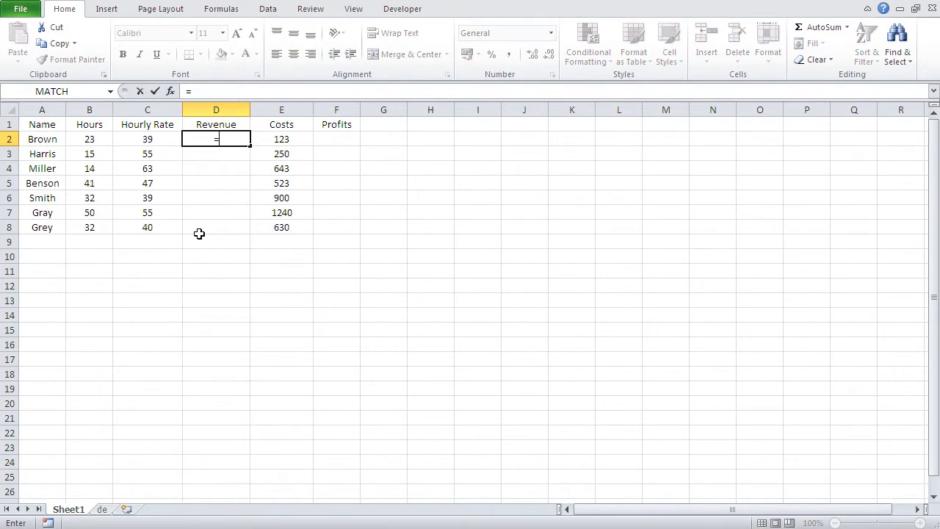
type("23x39")
key("Return")
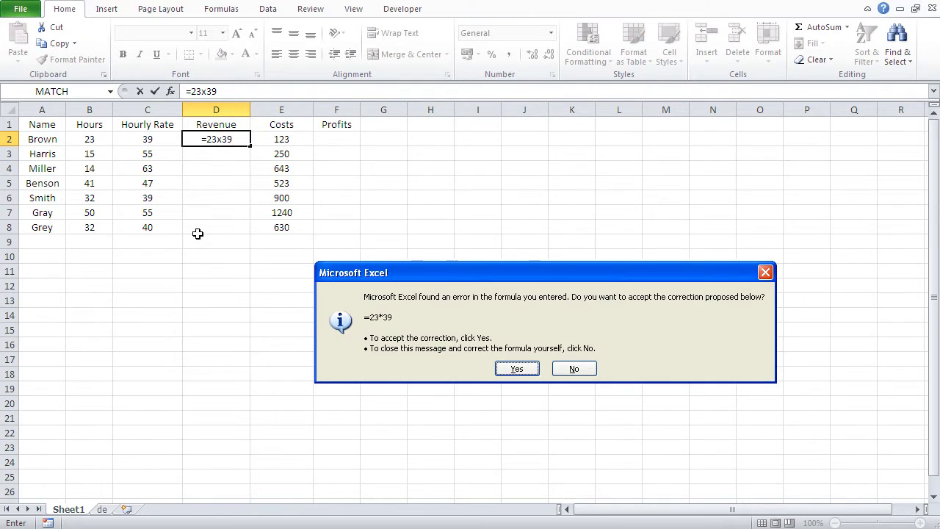
left_click_drag(420, 274, 346, 188)
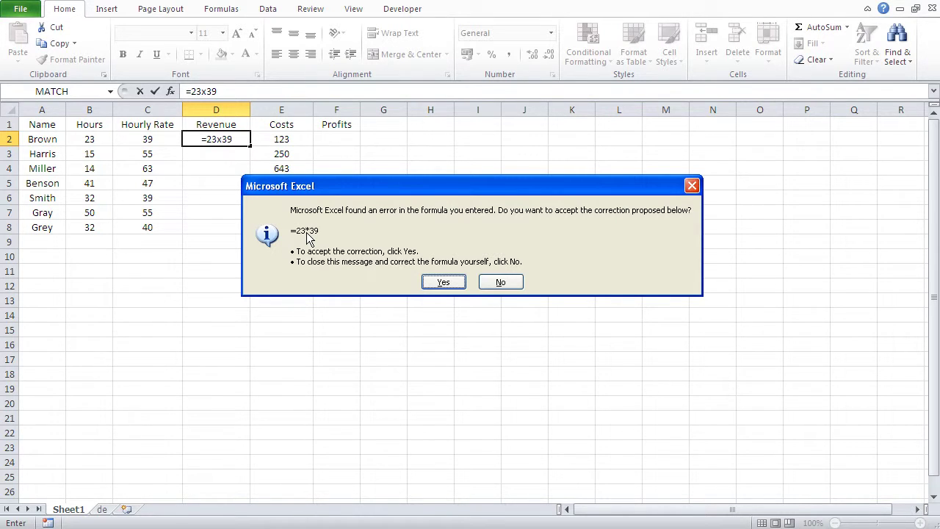
left_click(438, 282)
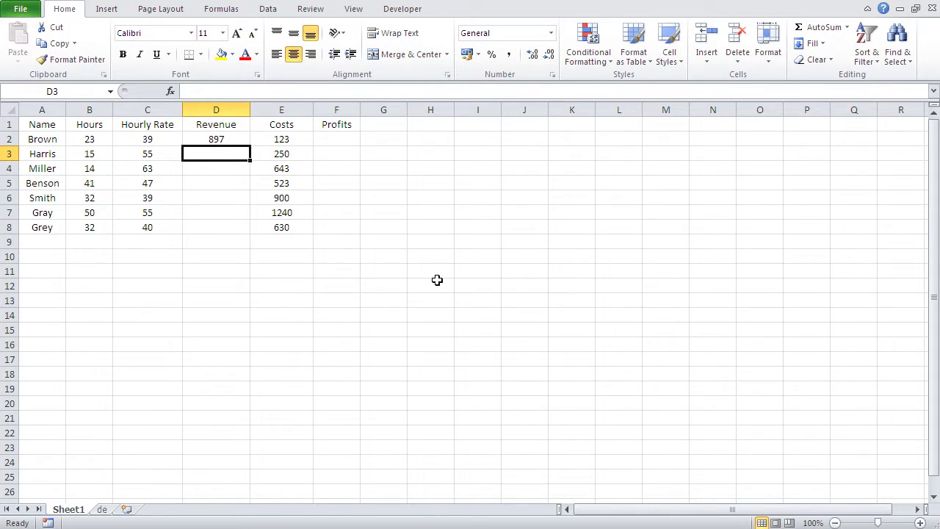
Re-enter the revenue formula in cell D2 as =23*39, using the asterisk as the multiplication operator.
left_click(194, 139)
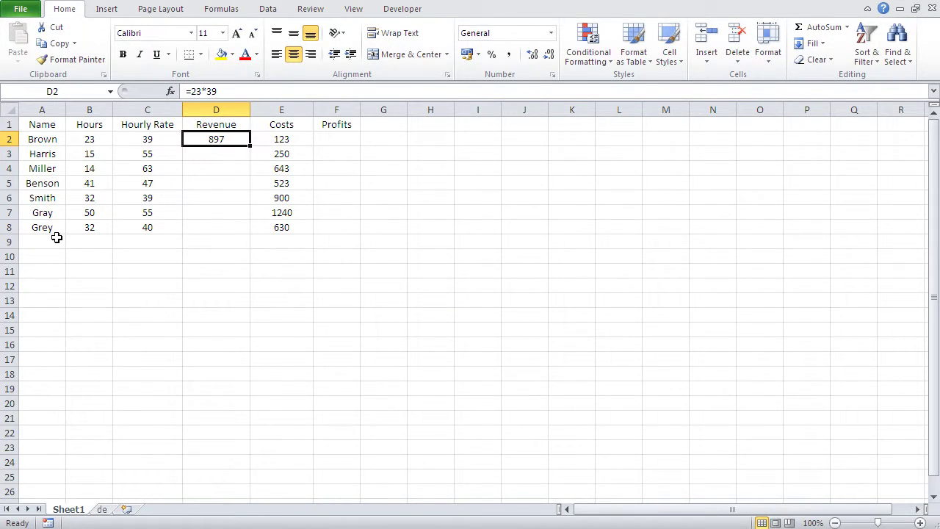
type("=")
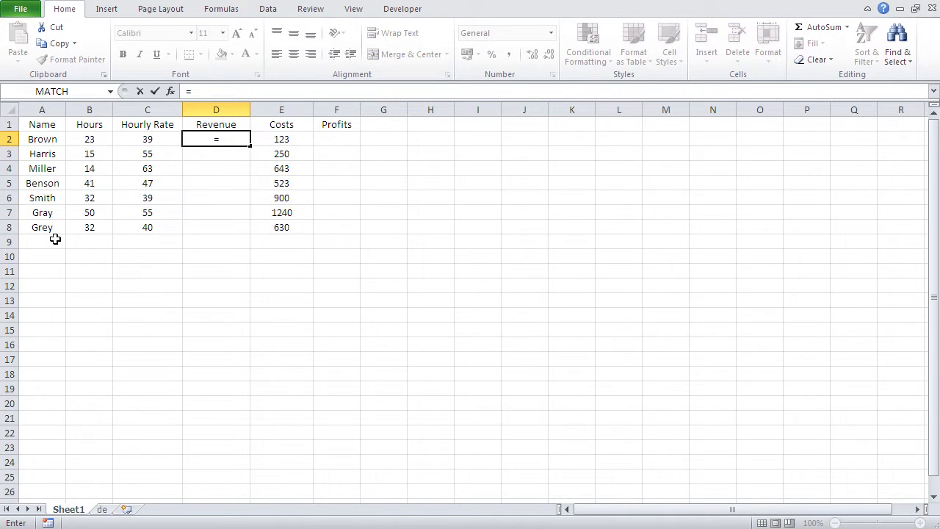
type("23*39")
key("Return")
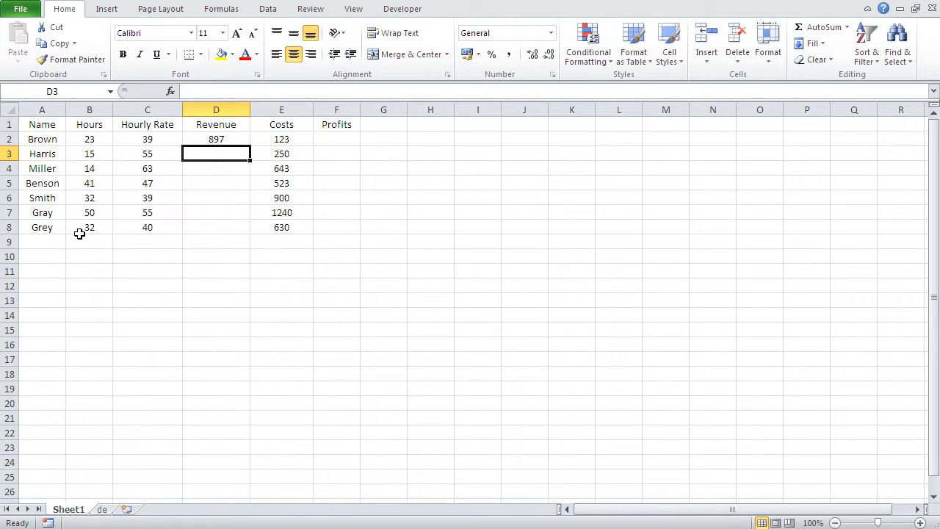
Change the operator in D2's formula to addition so that it reads =23+39.
left_click(198, 140)
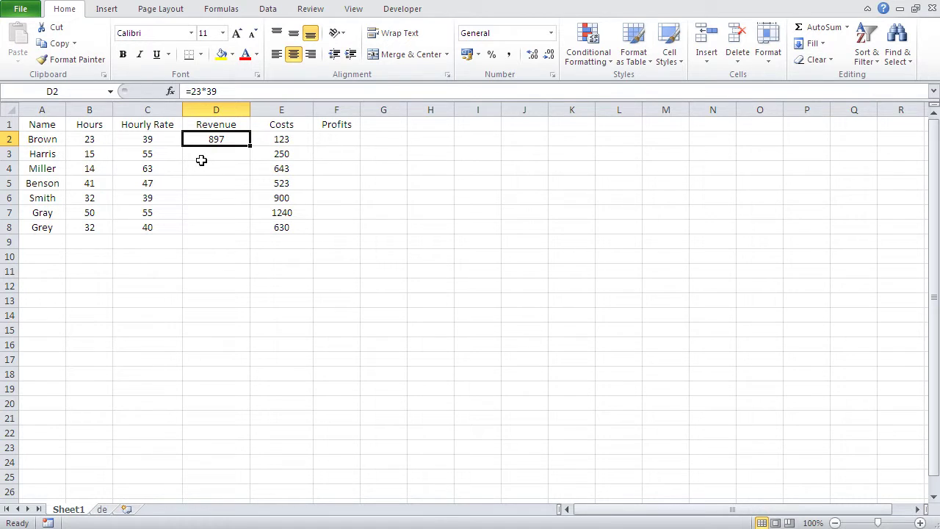
left_click(205, 91)
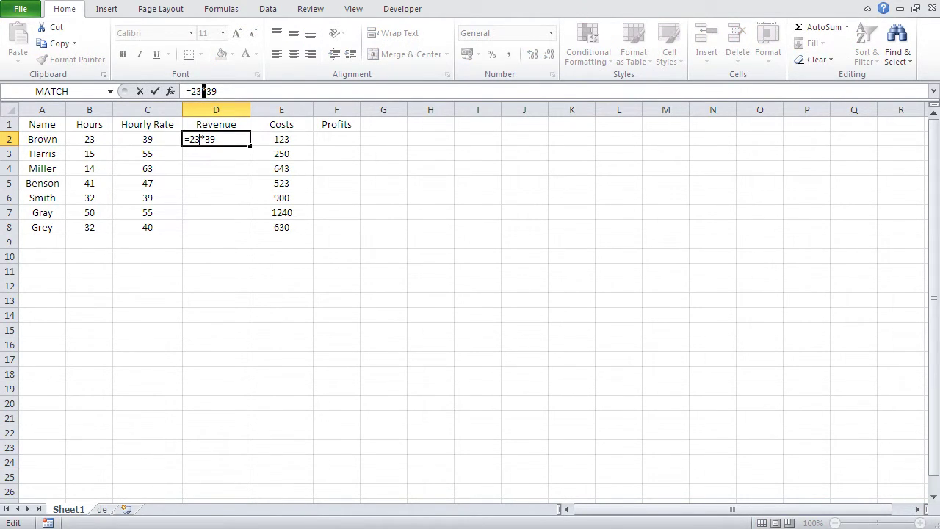
type("+")
key("Return")
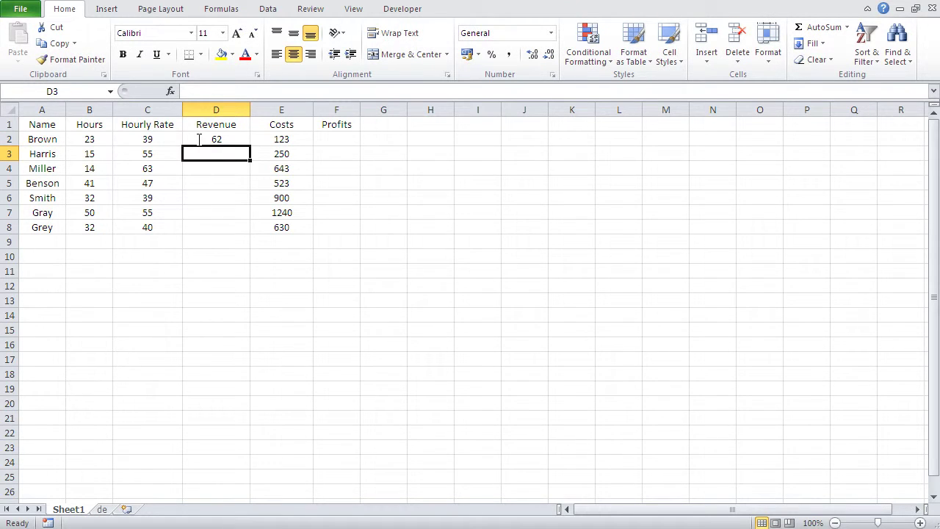
Change the operator in D2's formula to subtraction so that it reads =23-39.
left_click(199, 140)
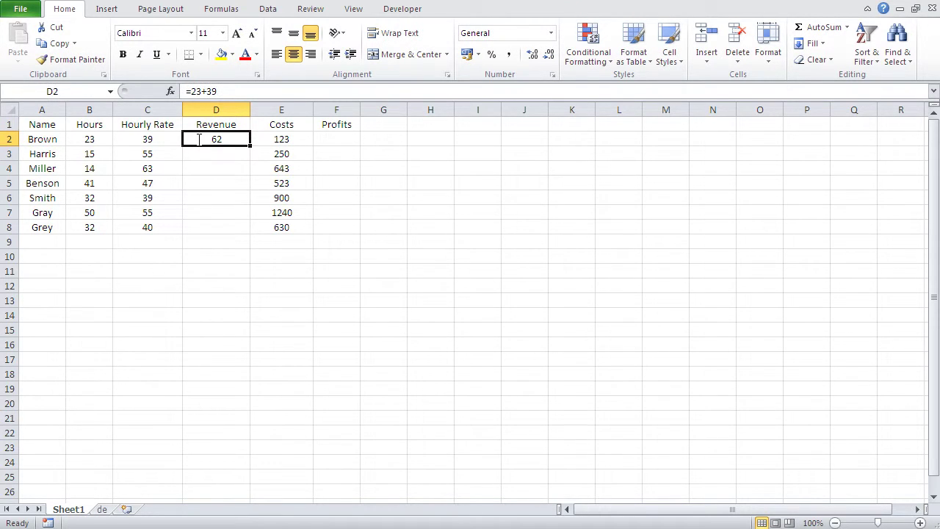
left_click(207, 91)
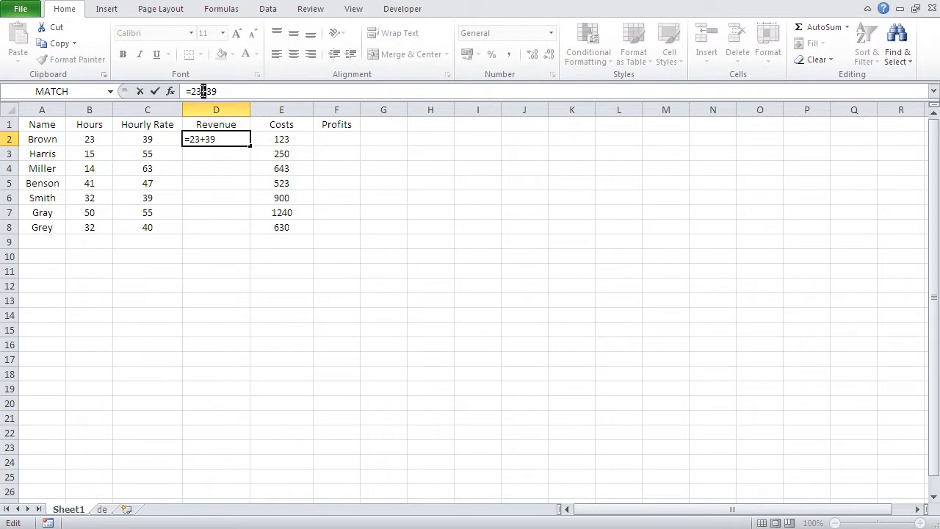
key("BackSpace")
type("-")
key("Return")
Change the operator in D2's formula to division so that it reads =23/39.
left_click(215, 138)
left_click(203, 91)
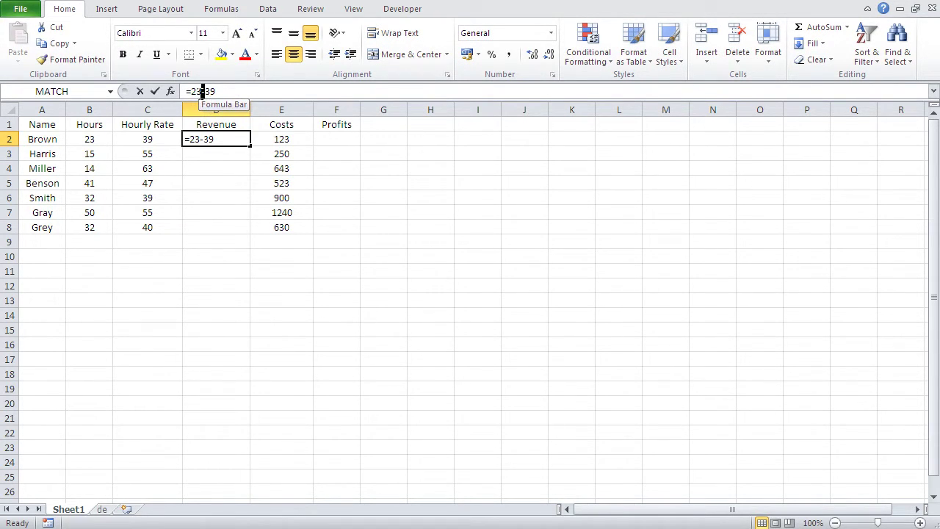
key("BackSpace")
type("/")
key("Return")
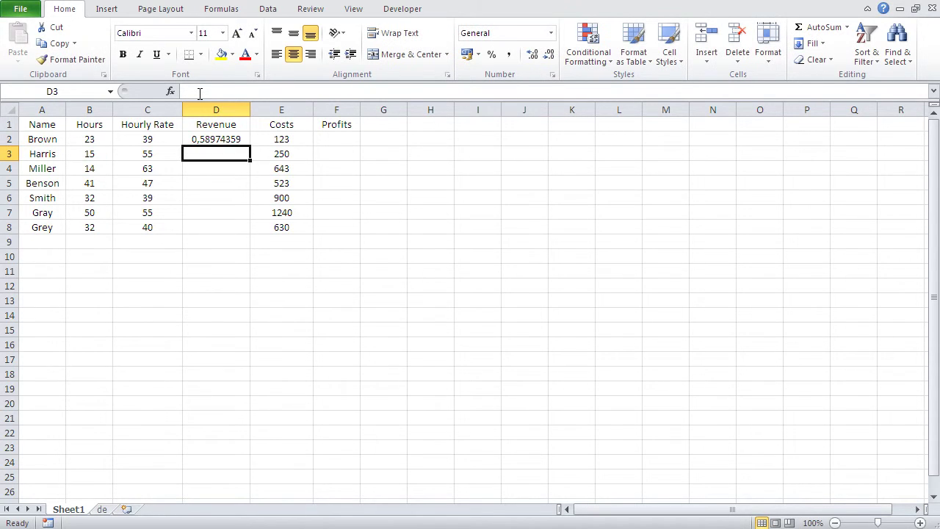
Restore multiplication in D2's formula so that it reads =23*39.
left_click(232, 144)
left_click(203, 91)
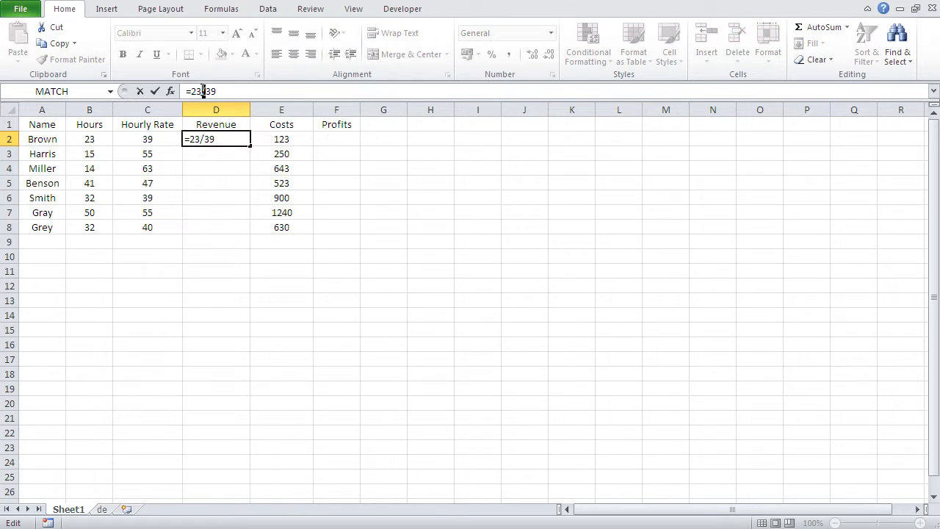
key("Delete")
type("*")
key("Return")
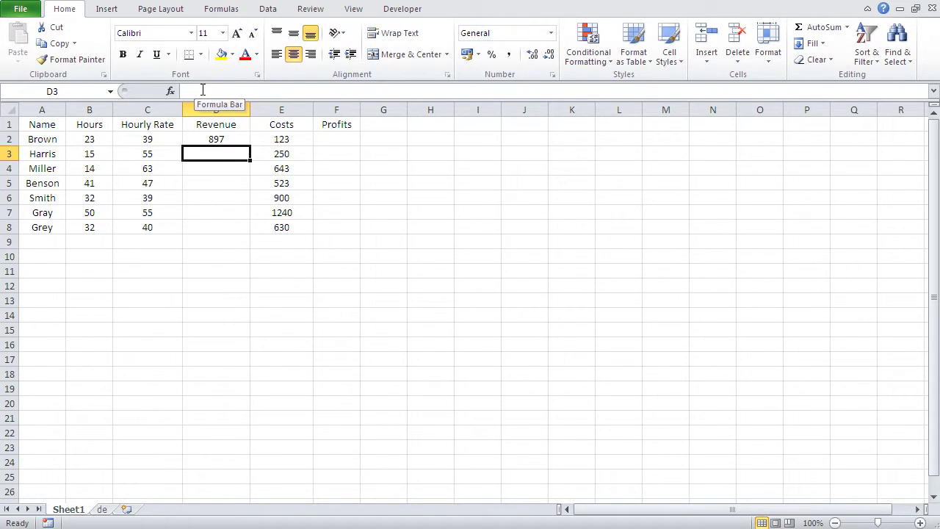
Calculate the second person's revenue in cell D3 with the formula =15*55.
type("=")
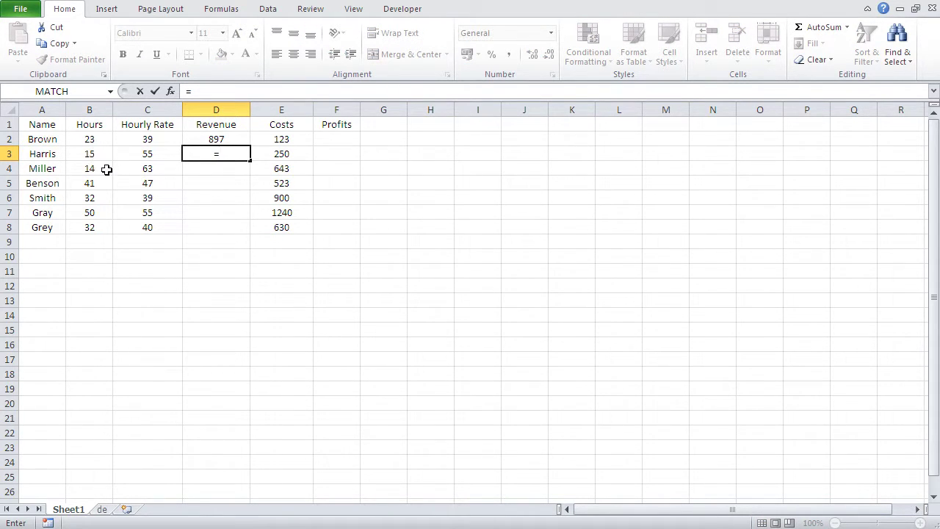
type("15*55")
key("Return")
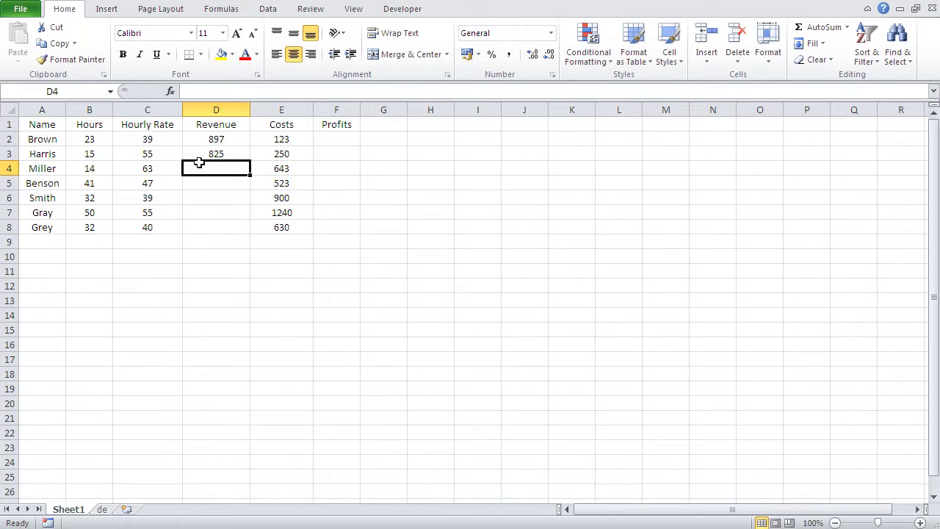
Set the first person's hours in cell B2 to 35 and check the revenue formula in D2.
left_click(94, 139)
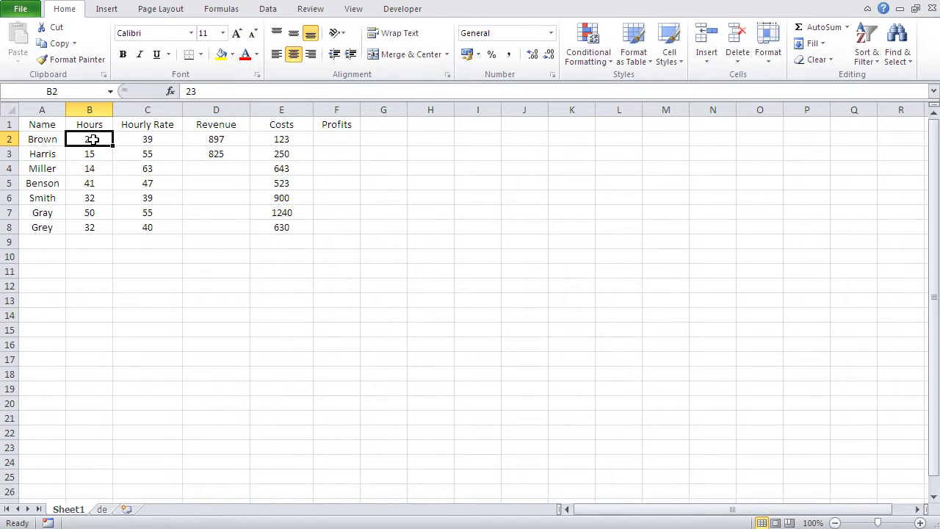
type("35")
key("Return")
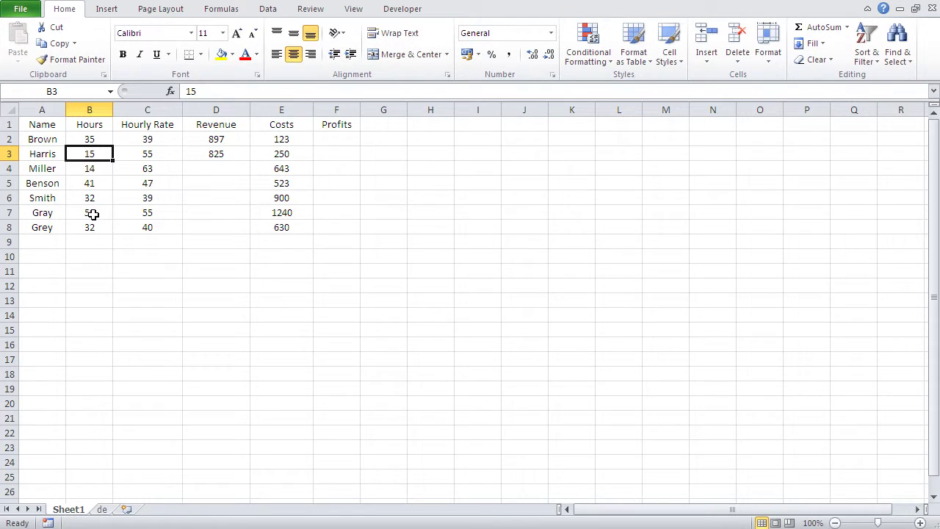
left_click(201, 141)
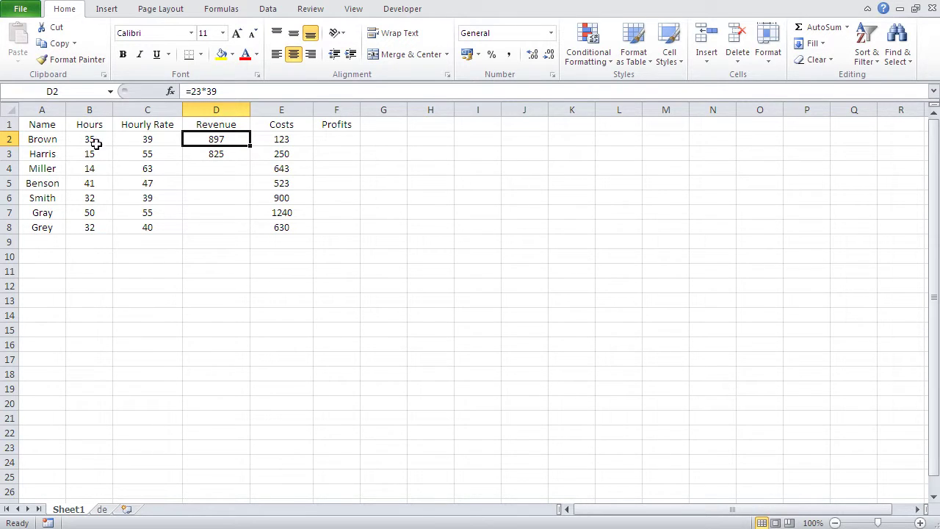
left_click(201, 166)
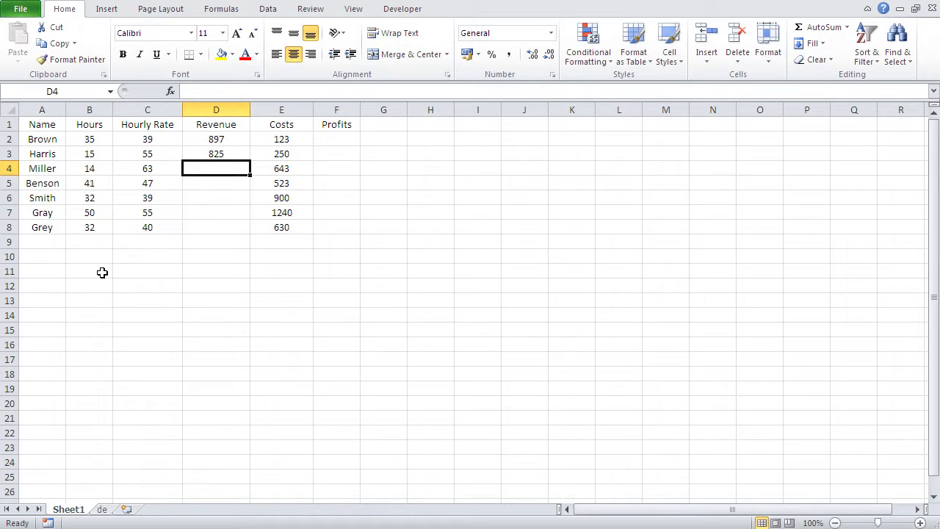
Replace the fixed numbers in D2's revenue formula with cell references, using =B2*C2.
left_click(223, 141)
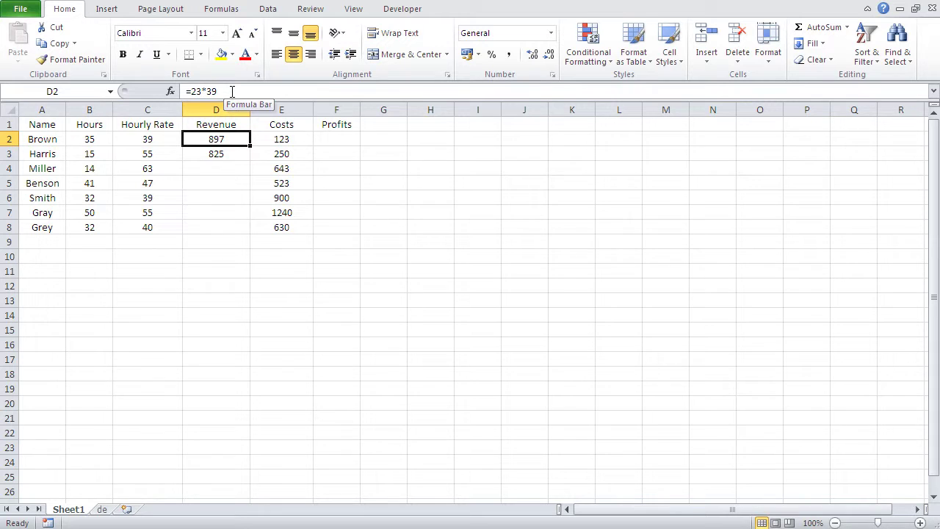
left_click_drag(232, 91, 191, 91)
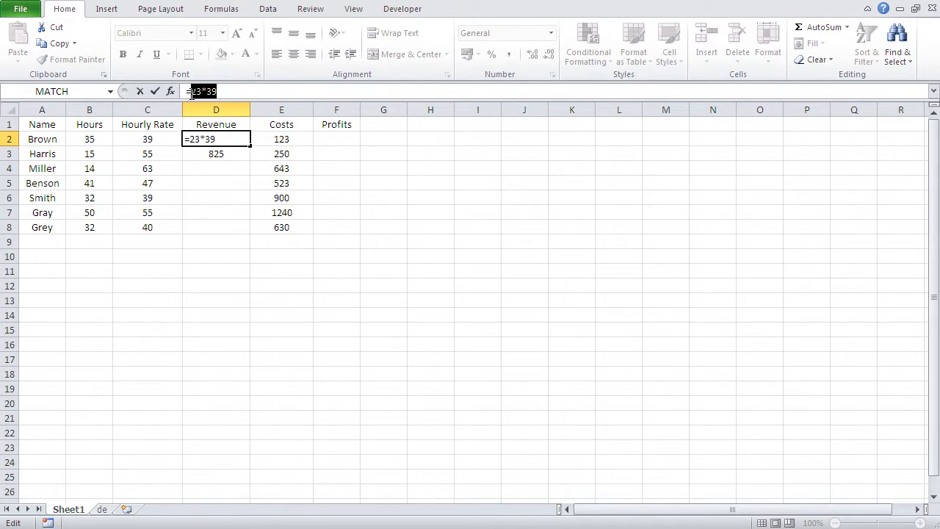
key("BackSpace")
key("BackSpace")
type("=")
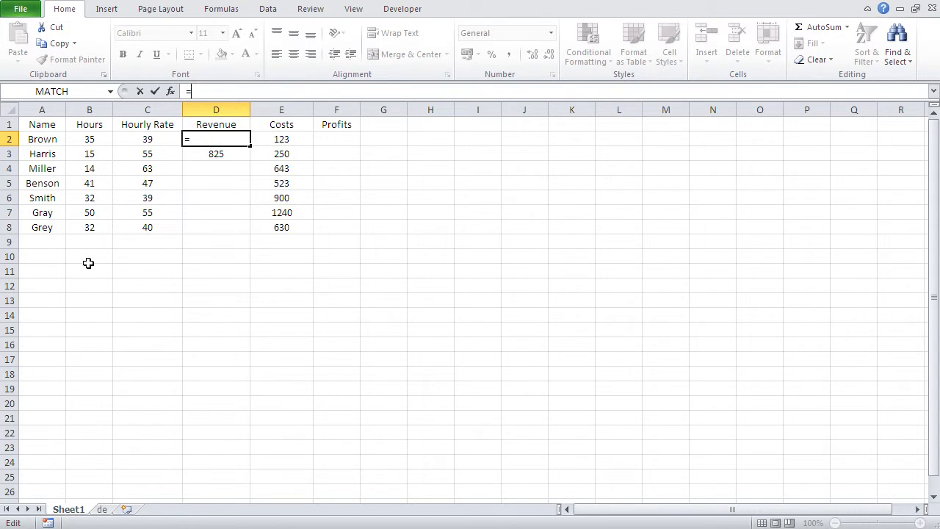
type("B2")
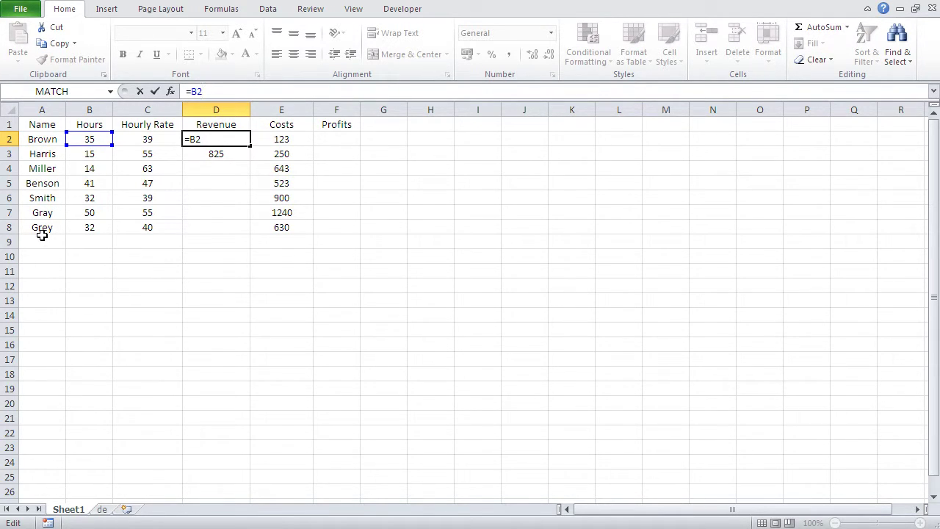
type("*")
type("C2")
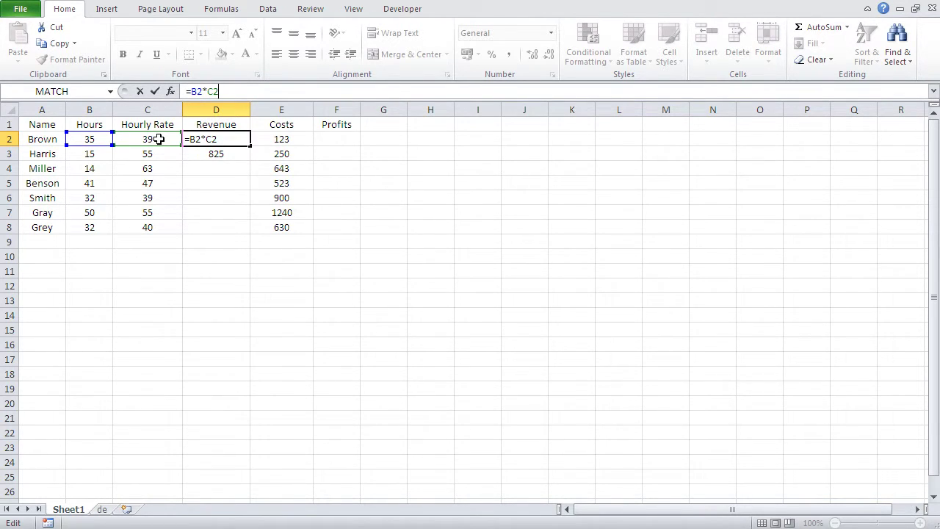
key("Return")
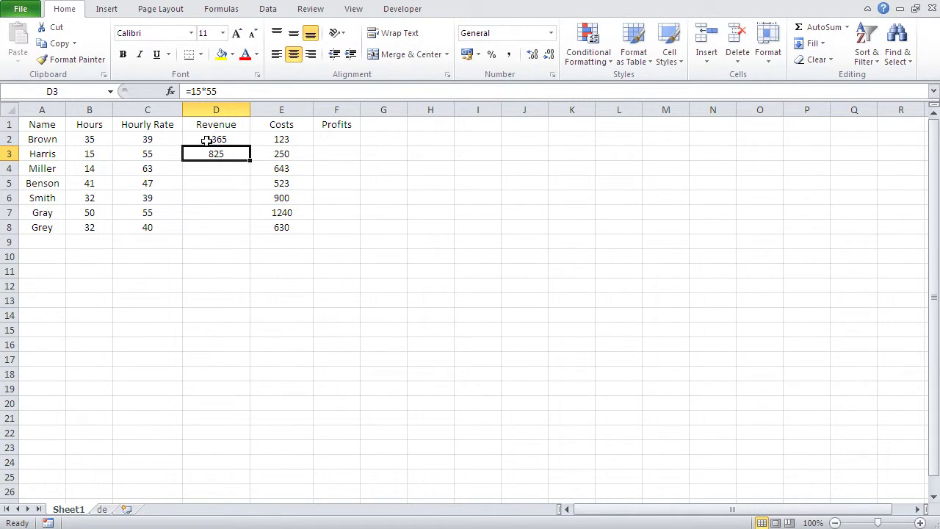
Set the first person's hourly rate in cell C2 to 25.
left_click(159, 144)
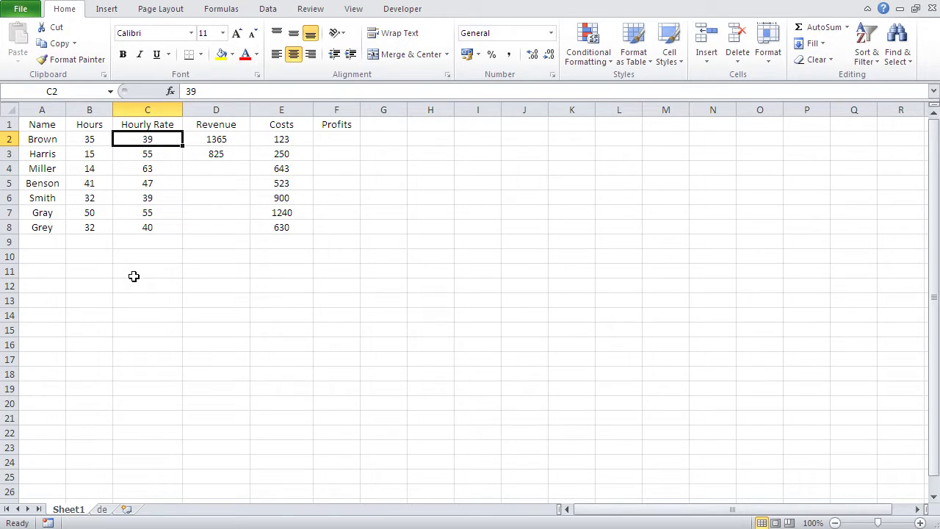
type("25")
key("Return")
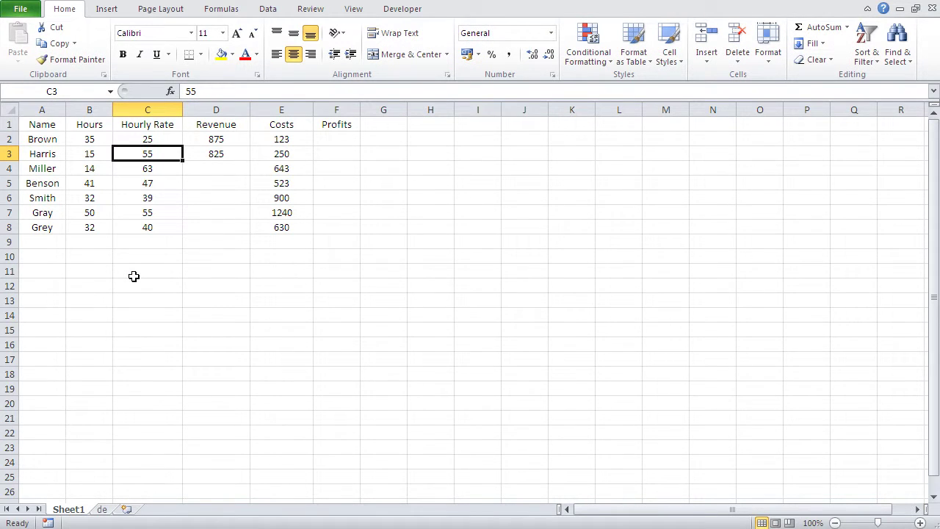
Set the first person's hours in cell B2 to 23 and compare the revenue formulas in D3 and D2.
left_click(95, 140)
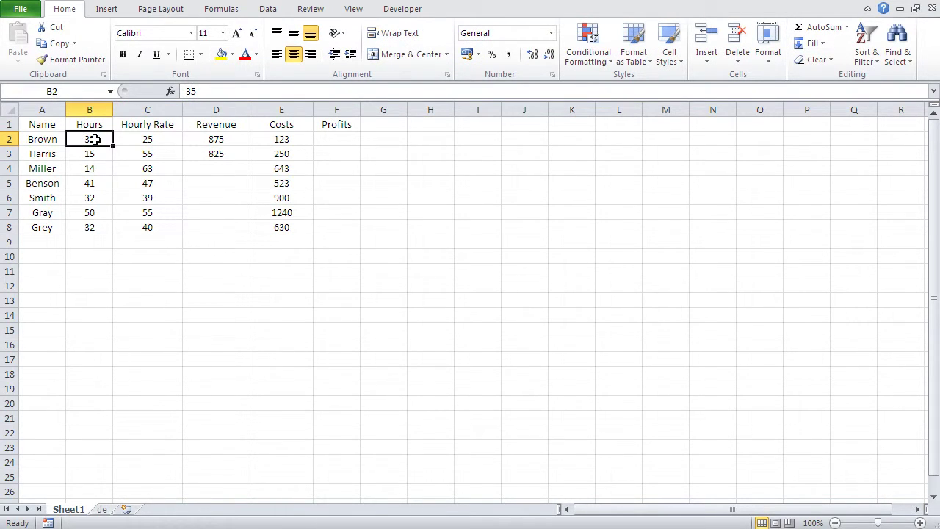
type("23")
key("Return")
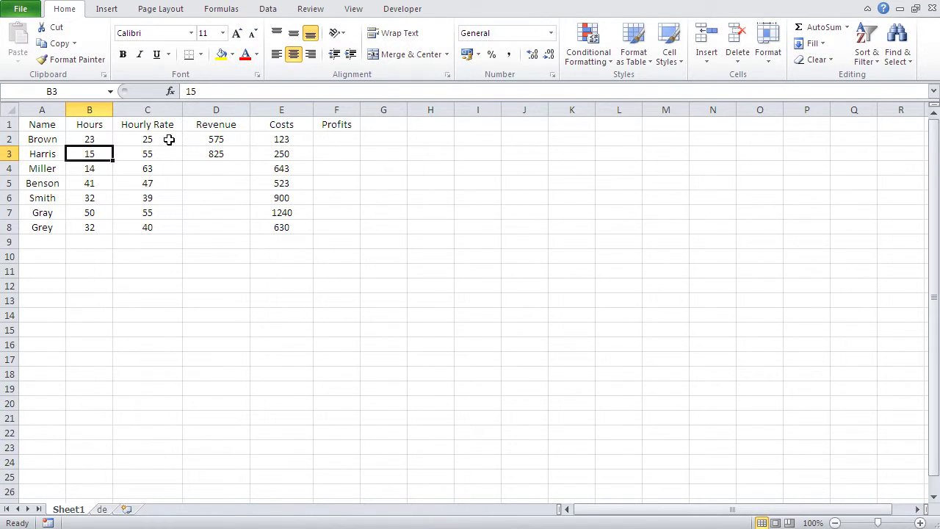
left_click(209, 153)
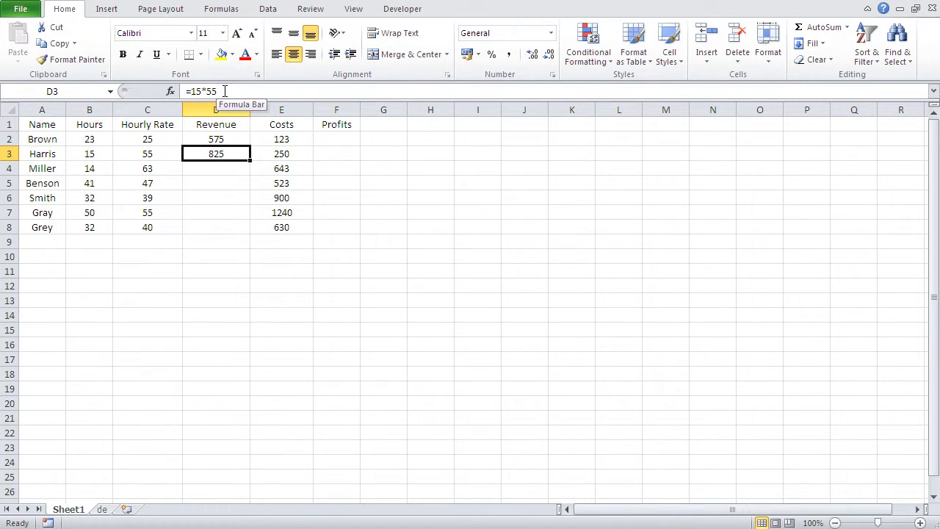
left_click(224, 141)
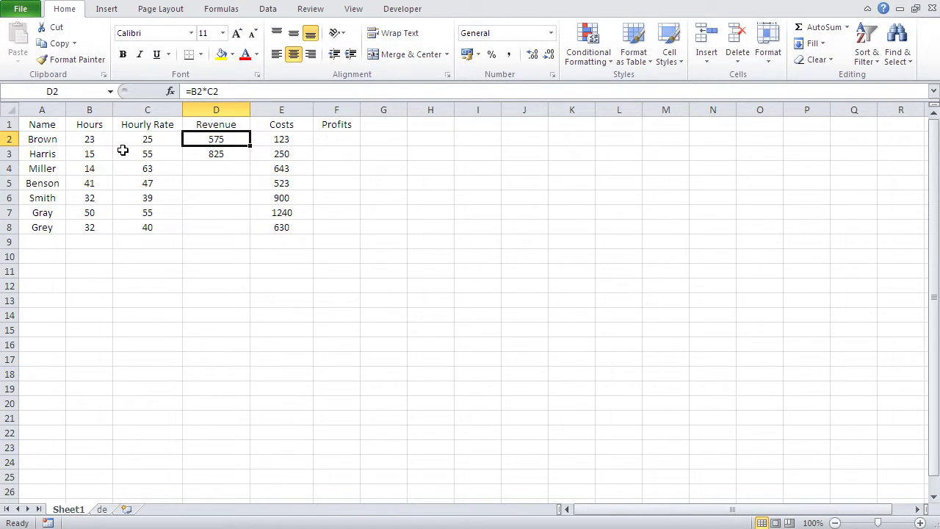
Compare the first person's hours with the revenue formula in D2 and set the hours in B2 to 36.
left_click(95, 145)
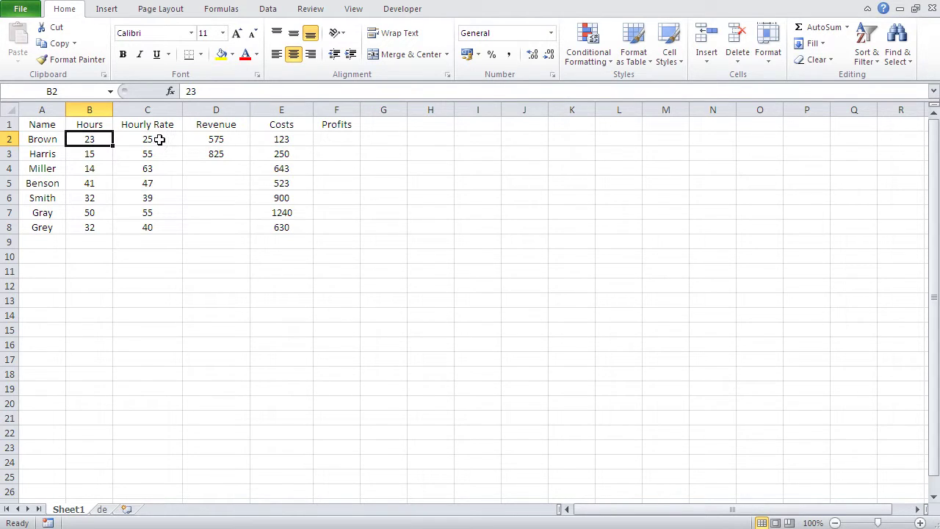
left_click(205, 138)
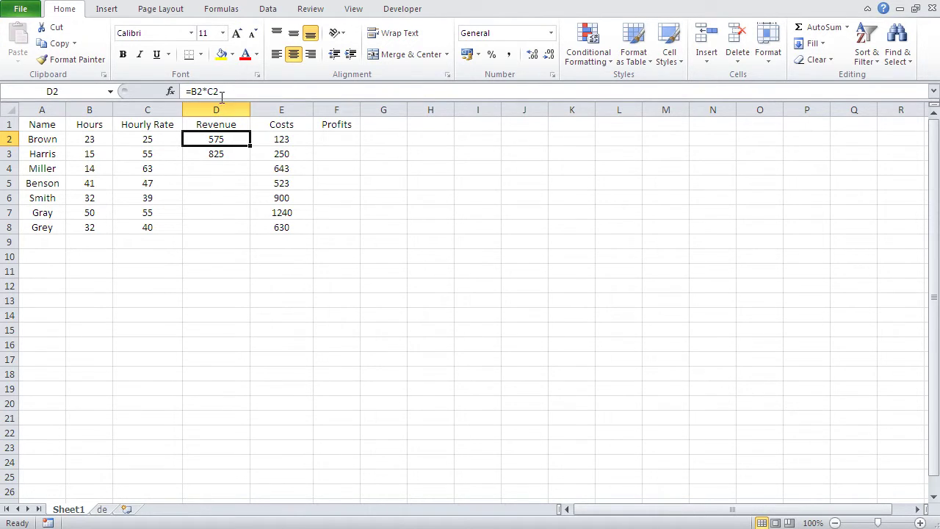
left_click(96, 141)
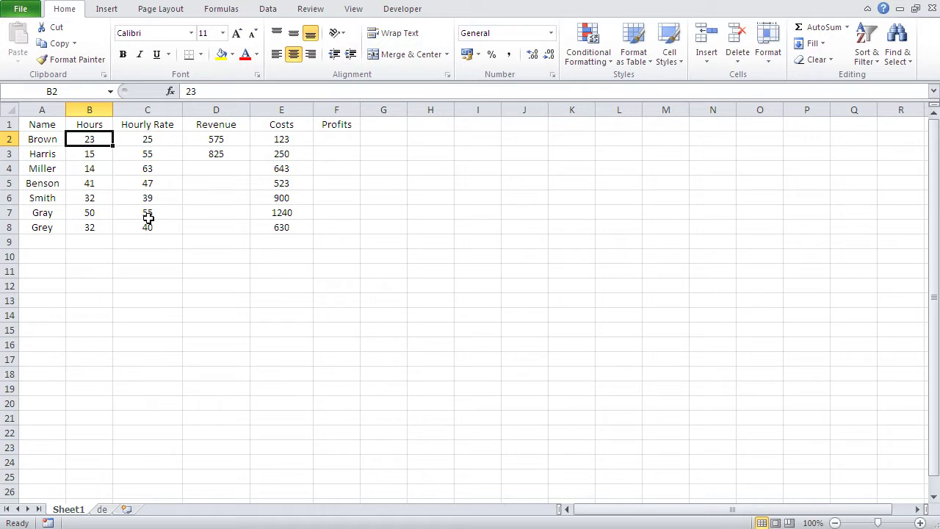
type("36")
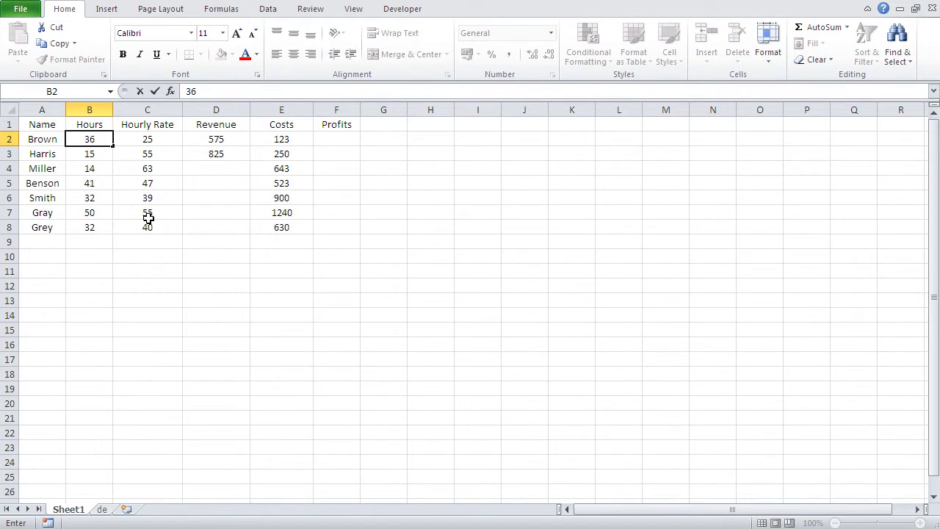
key("Return")
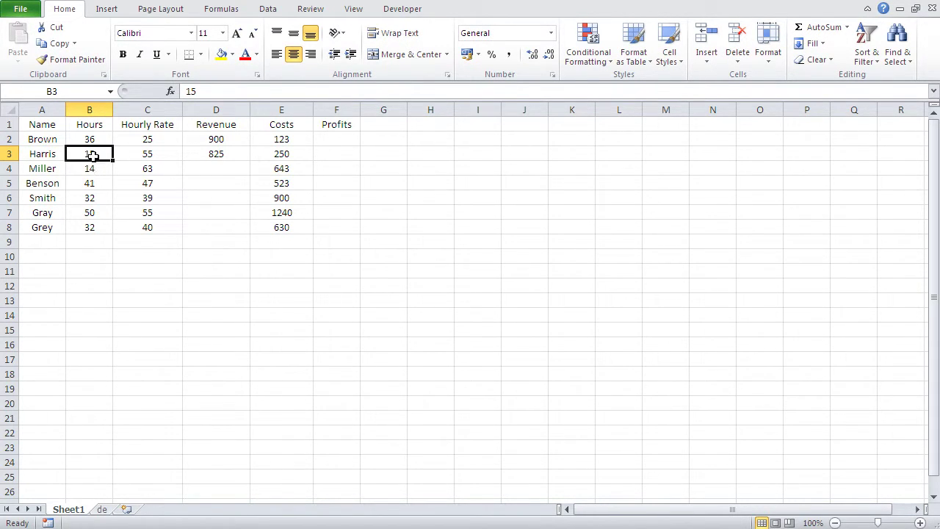
Check the revenue formula in D3 and set the second person's hours in cell B3 to 26.
left_click(218, 155)
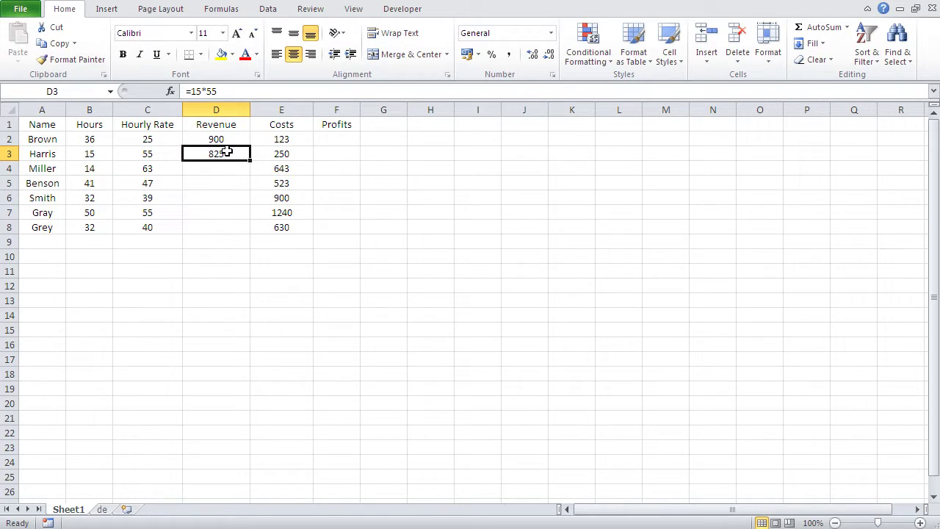
left_click(88, 153)
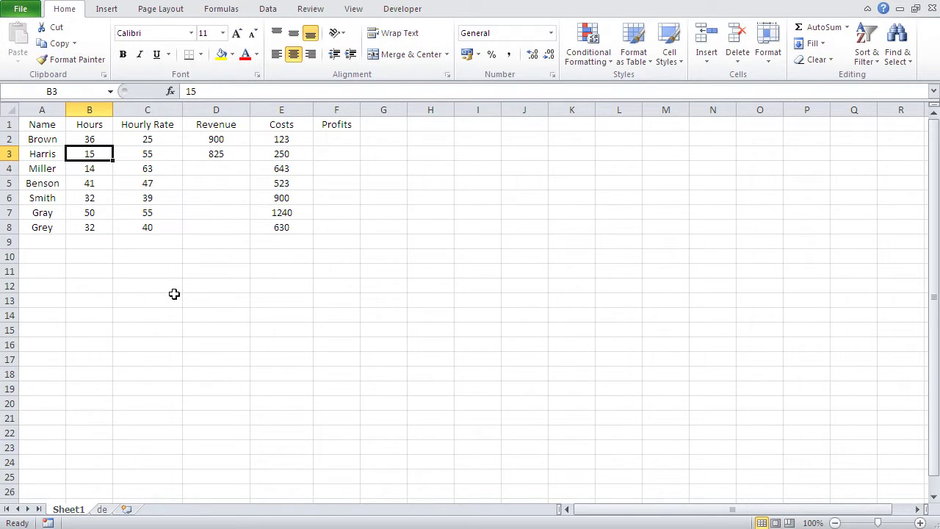
type("26")
key("Return")
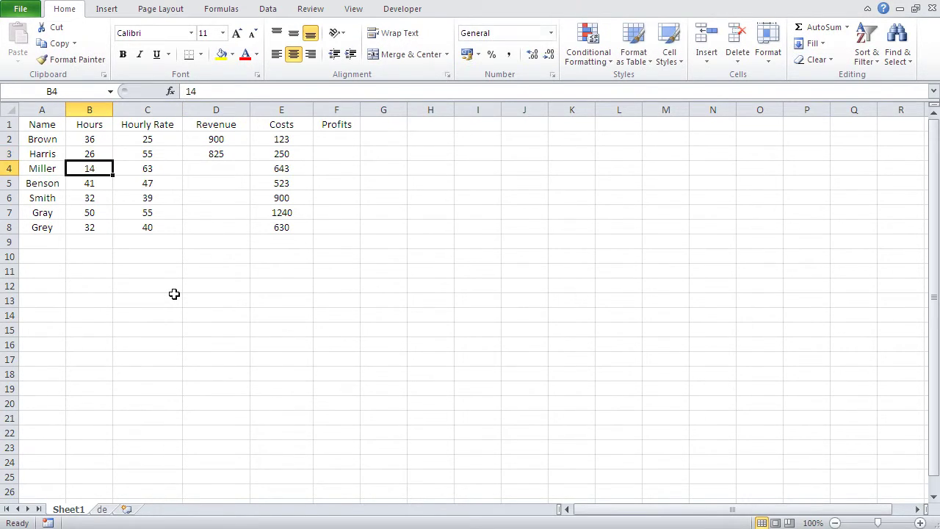
Update the fixed-number revenue formula in D3 to =26*55.
left_click(219, 155)
left_click_drag(201, 91, 190, 91)
type("26*55")
key("Return")
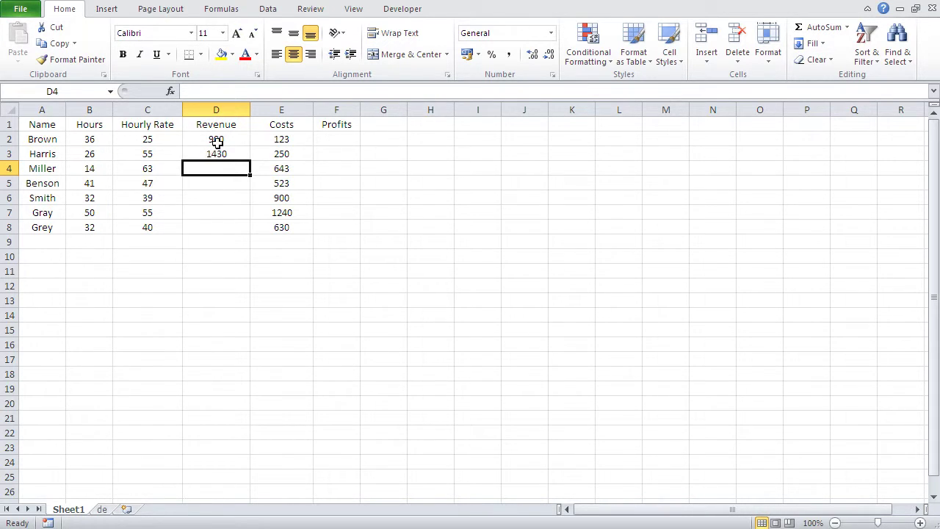
Check D2's revenue formula, and replace the fixed numbers in D3's with cell references, using =B3*C3.
left_click(217, 140)
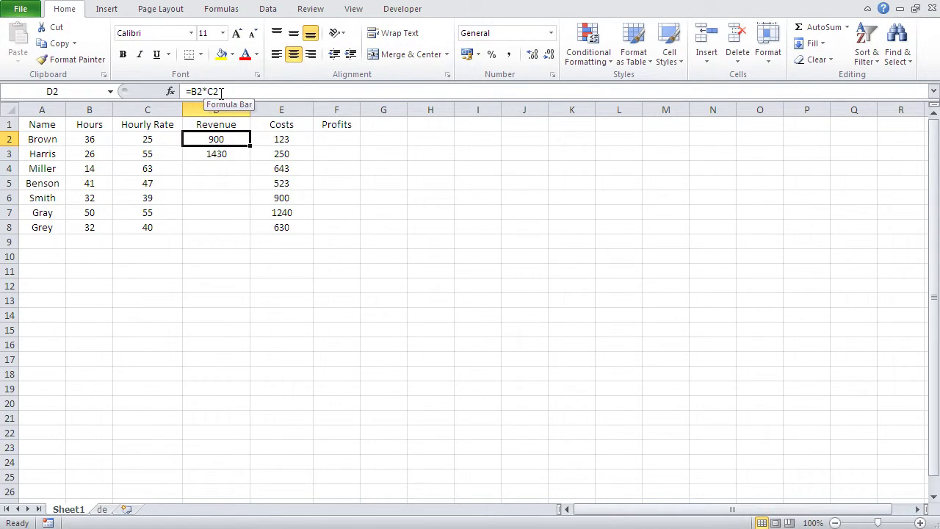
left_click(219, 154)
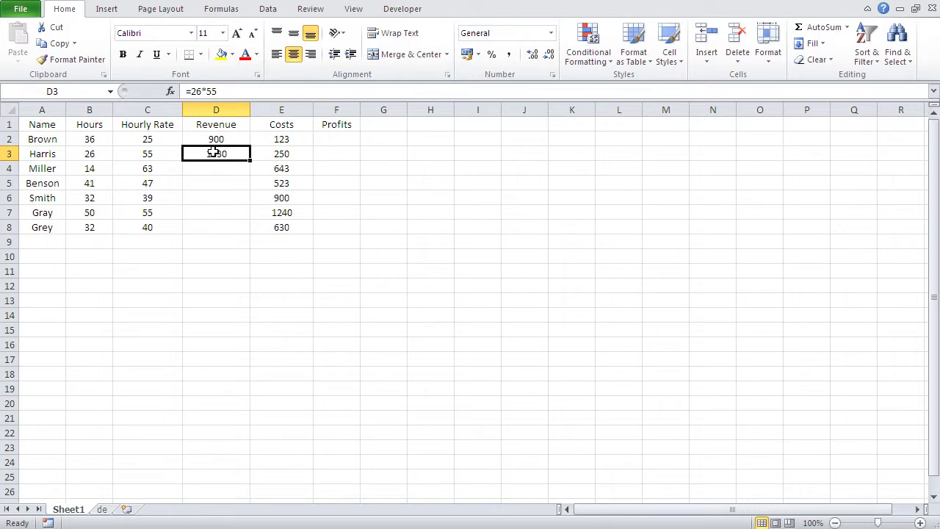
type("=")
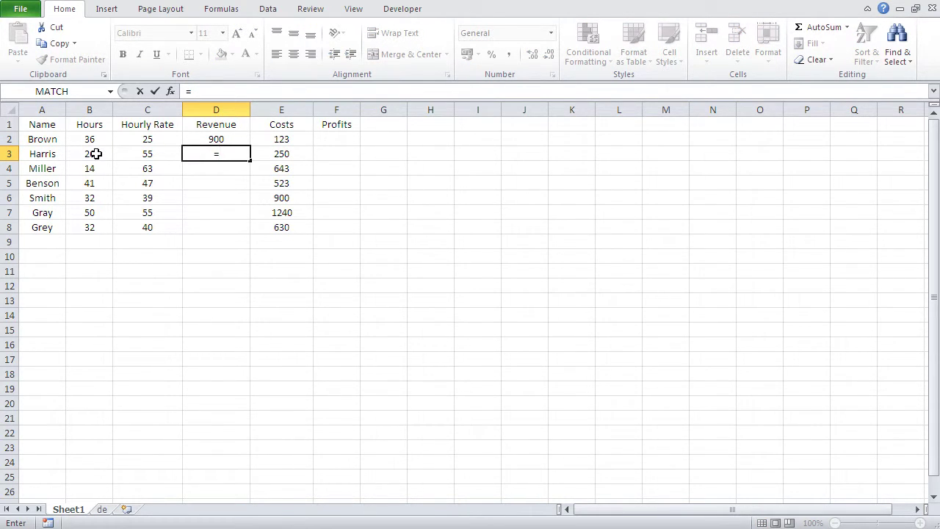
left_click(95, 153)
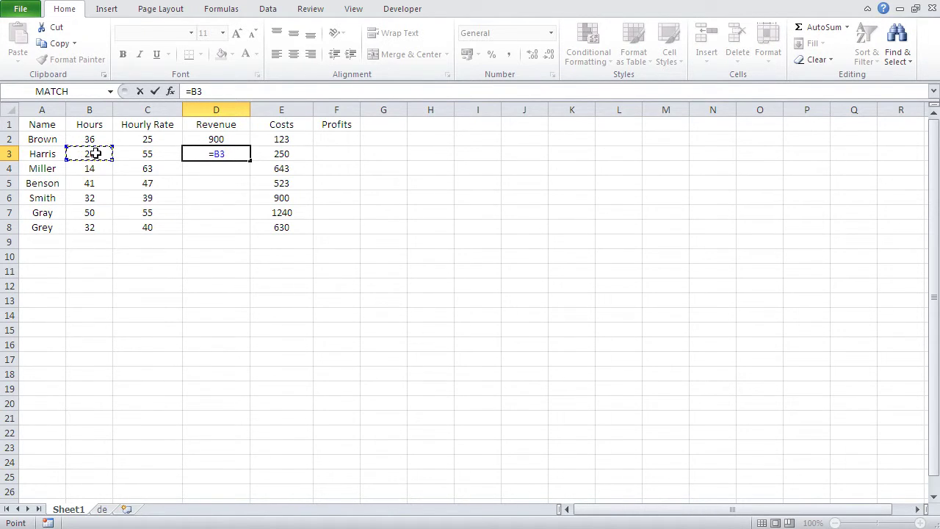
type("*")
left_click(147, 154)
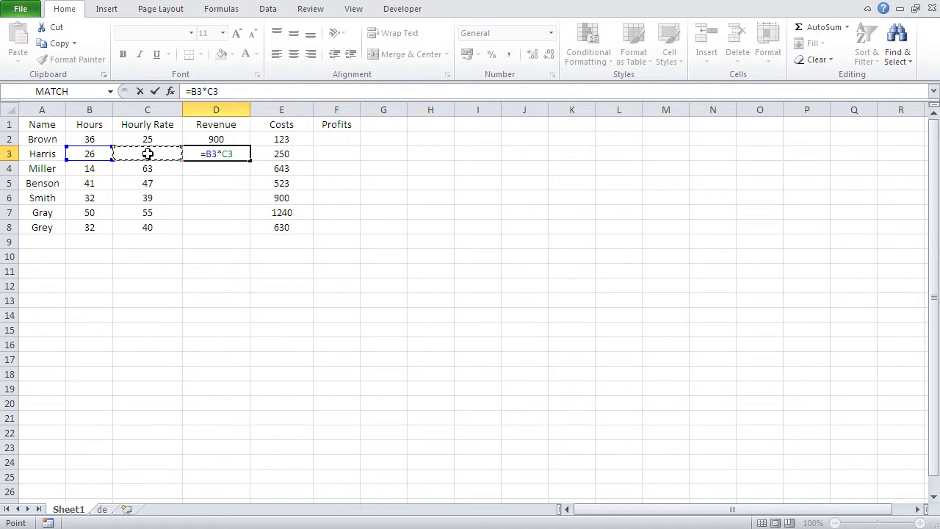
key("Return")
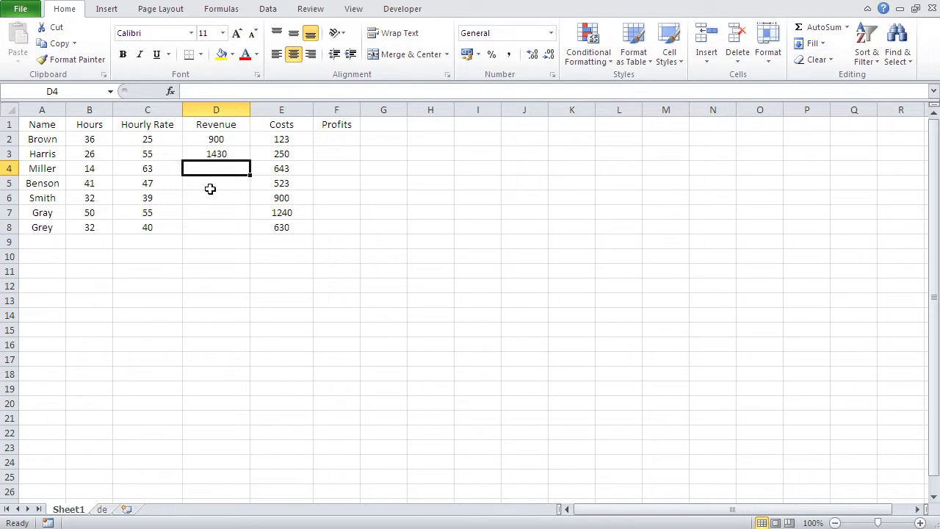
Fill the revenue formula from D3 down through D8.
left_click(209, 153)
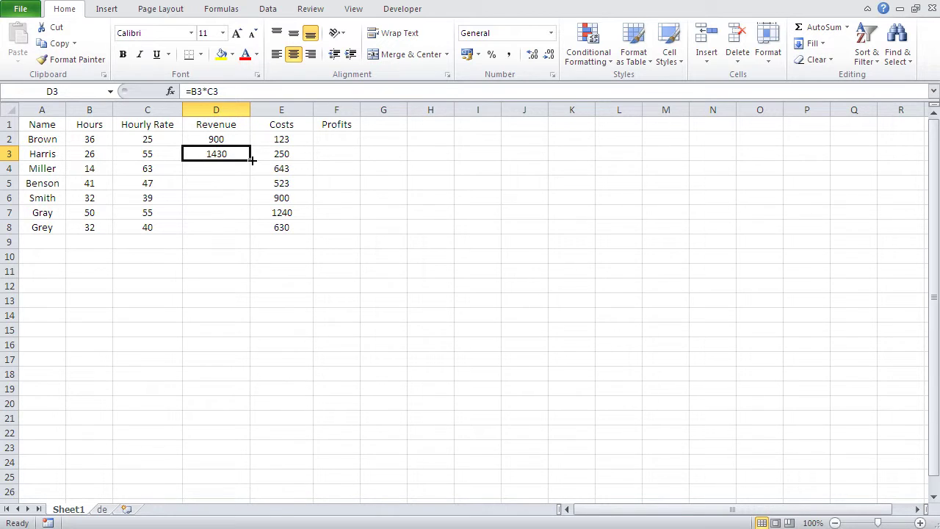
left_click_drag(252, 159, 244, 230)
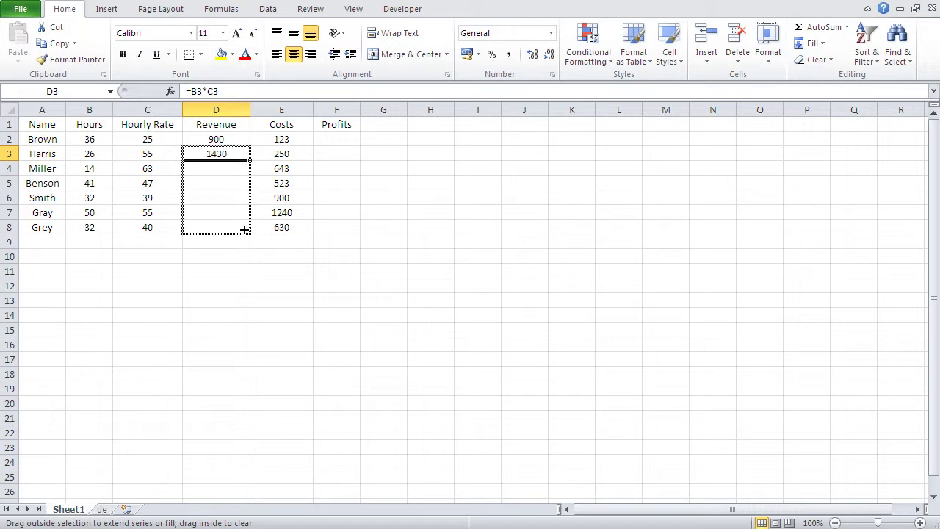
left_click_drag(244, 230, 245, 229)
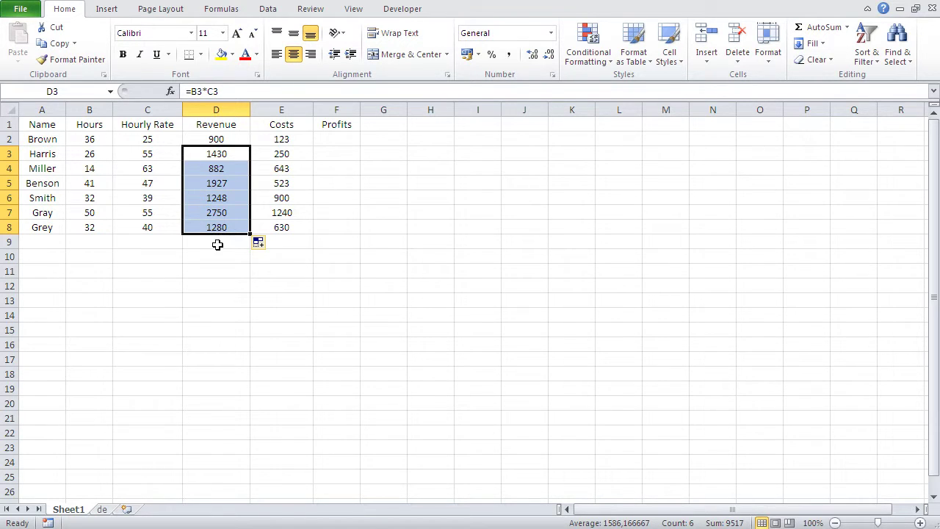
left_click(216, 243)
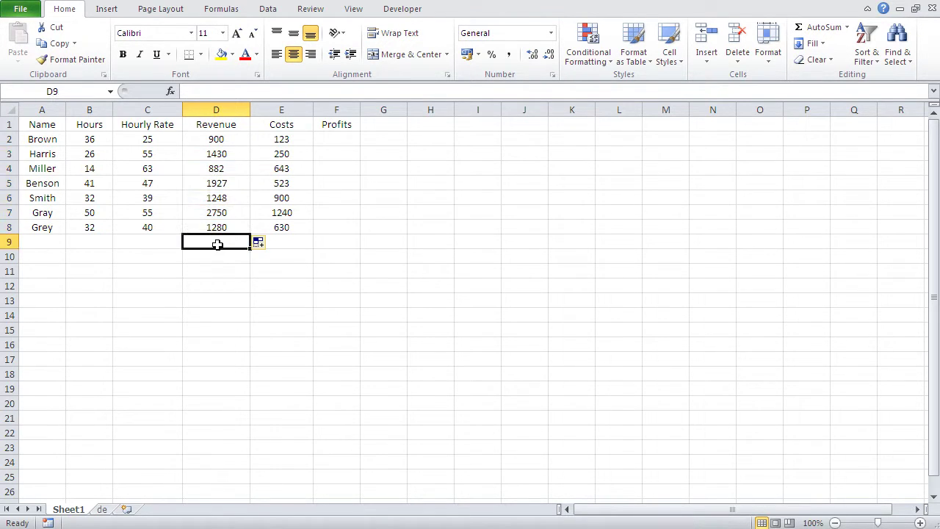
Examine how the cell references differ between the revenue formulas in D2, D3, D4 and D5.
left_click(220, 153)
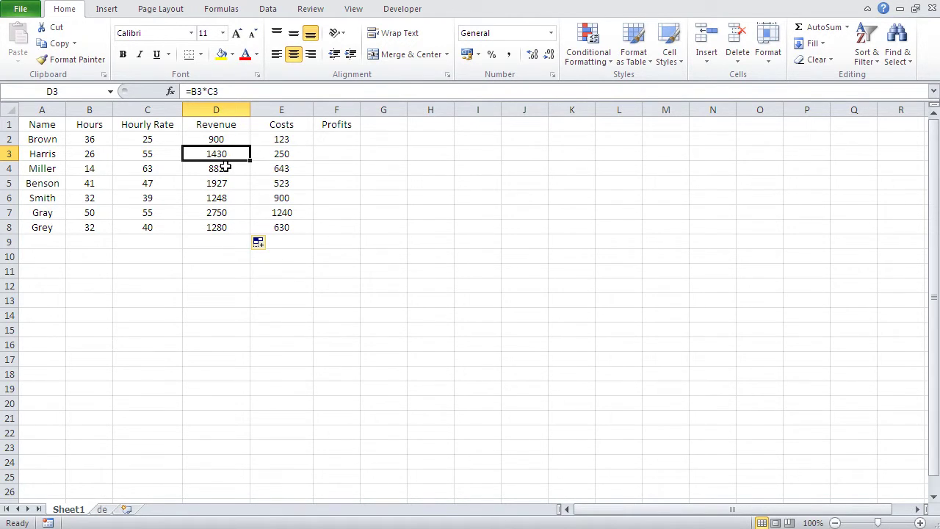
left_click(233, 169)
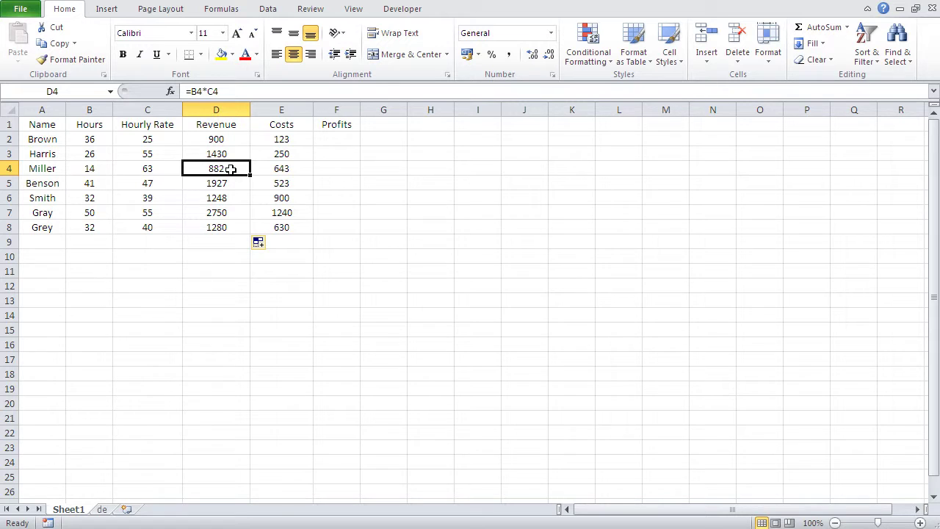
key("Down")
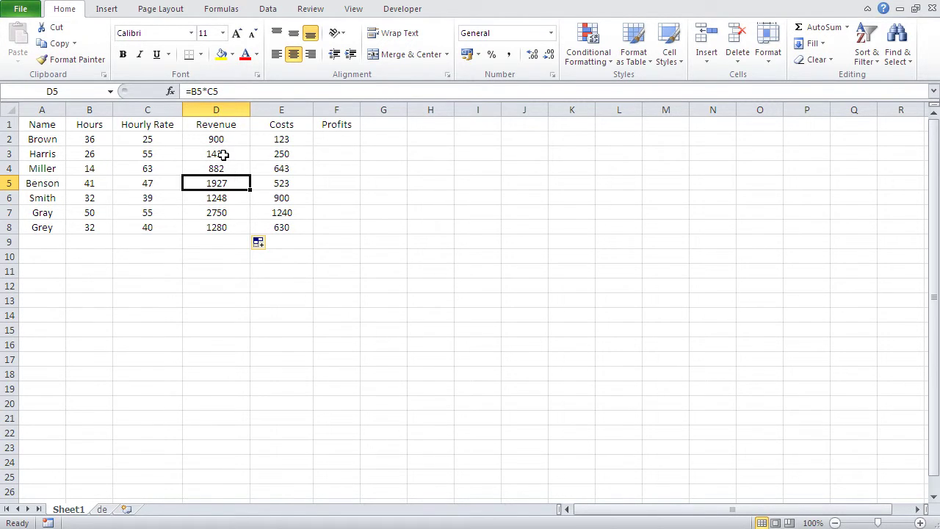
left_click(224, 154)
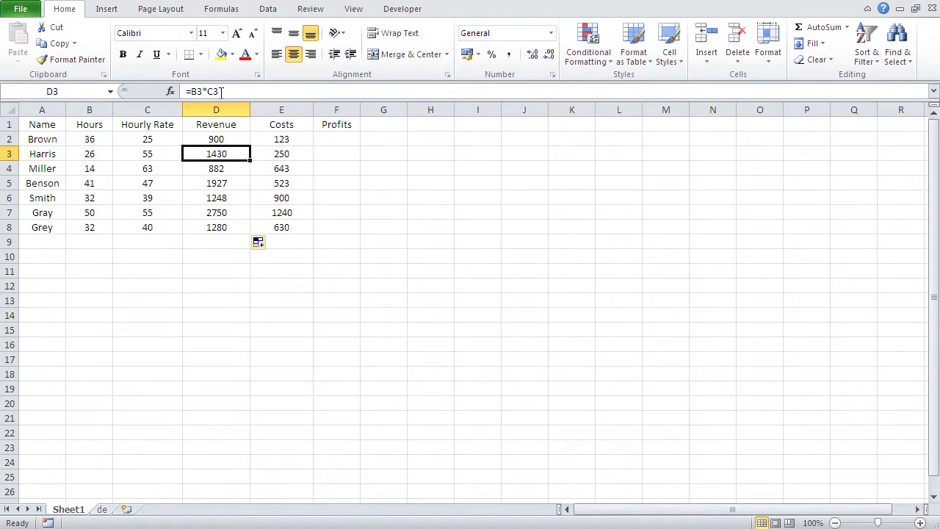
left_click(225, 169)
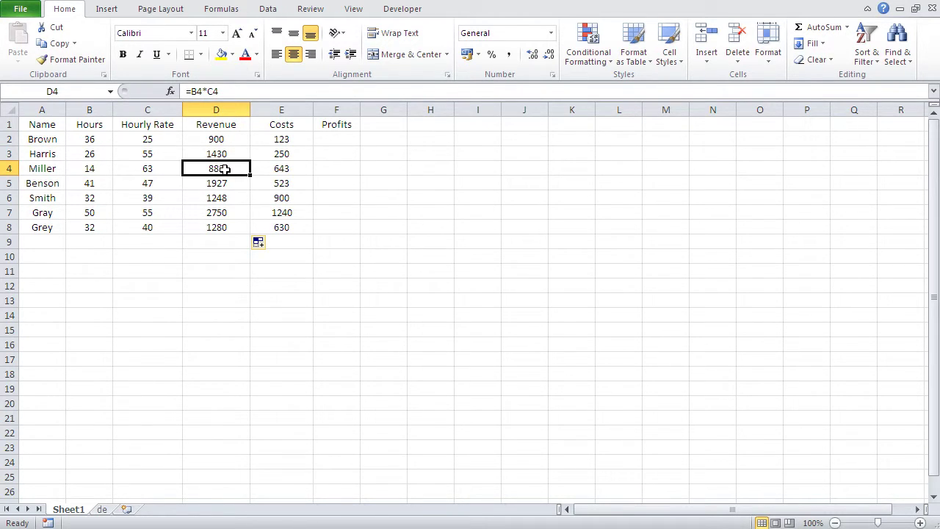
left_click(230, 183)
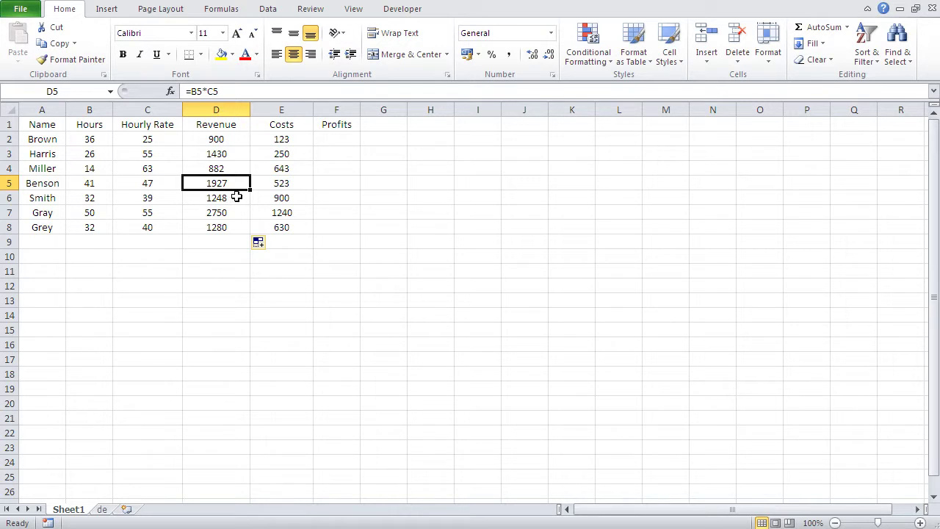
left_click(231, 139)
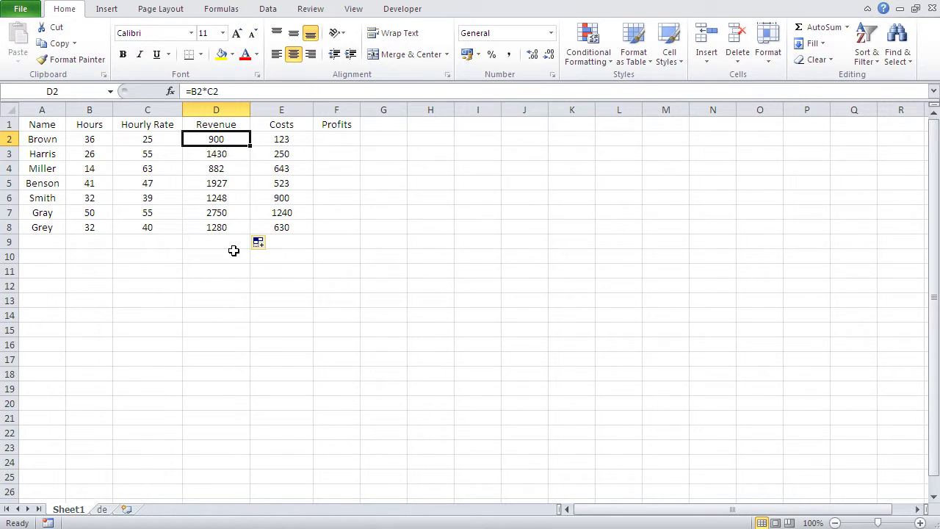
Calculate the first person's profit in F2 as revenue minus costs, using =D2-E2.
left_click(340, 137)
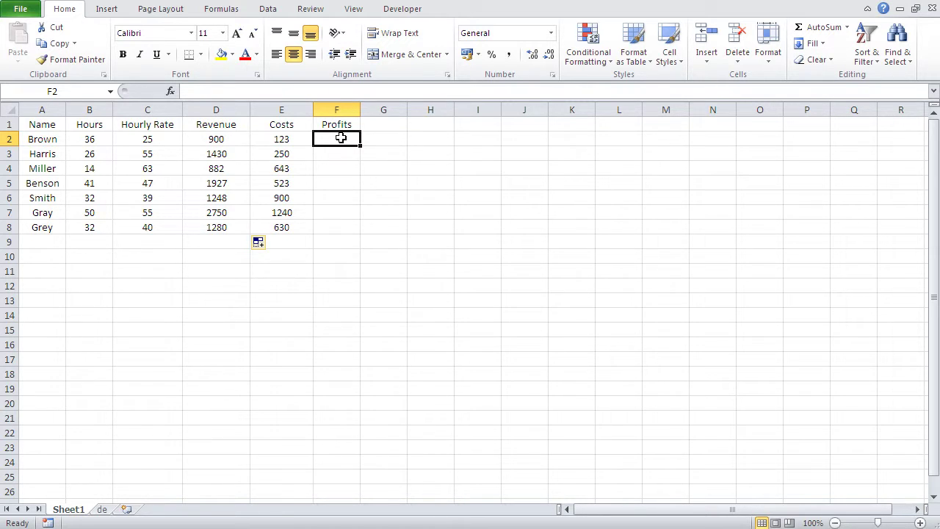
type("=")
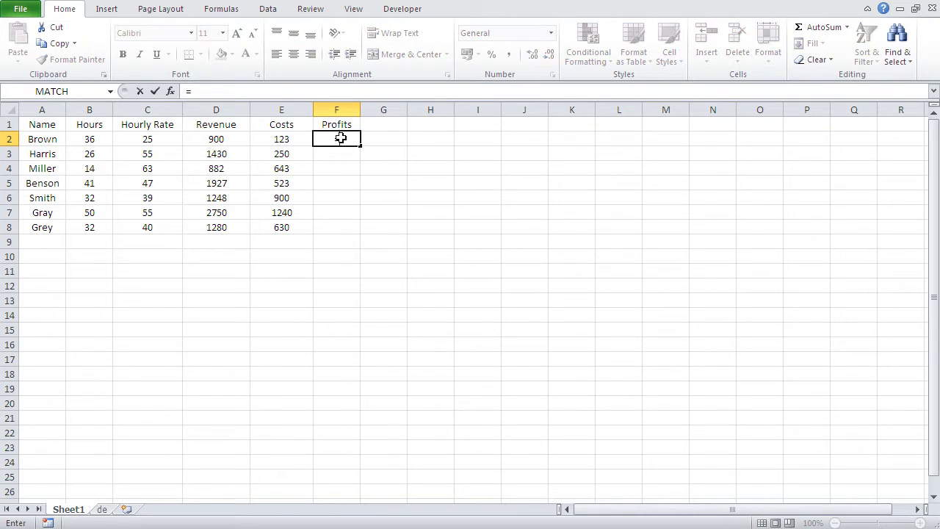
left_click(212, 139)
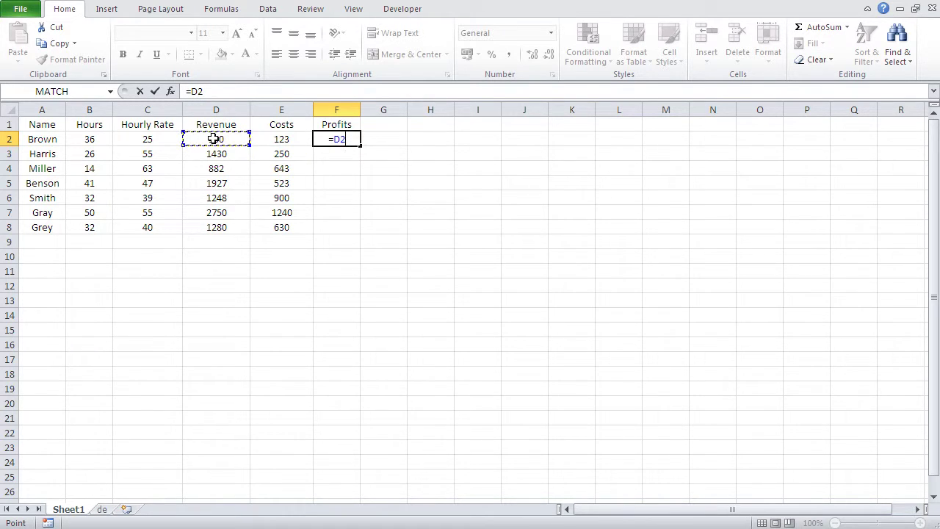
type("-")
left_click(281, 137)
key("Return")
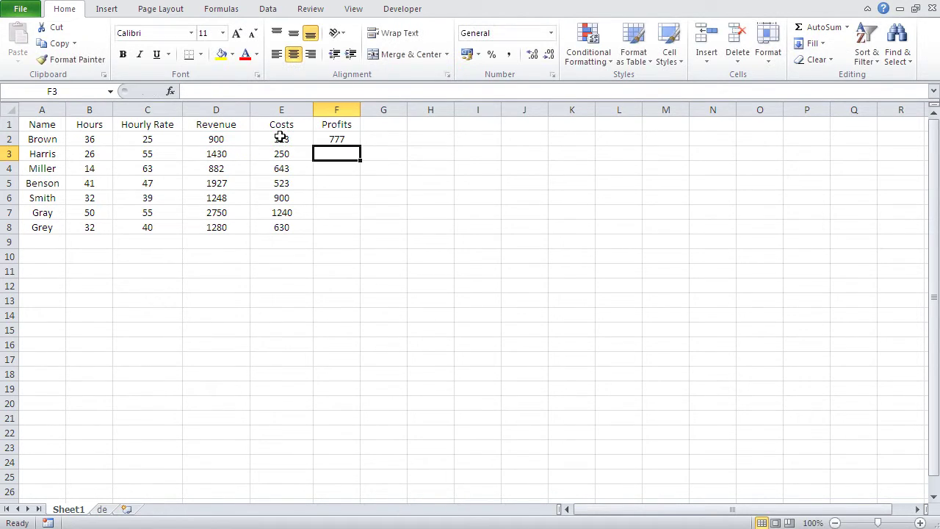
Fill the profit formula from F2 down through F8.
left_click(329, 138)
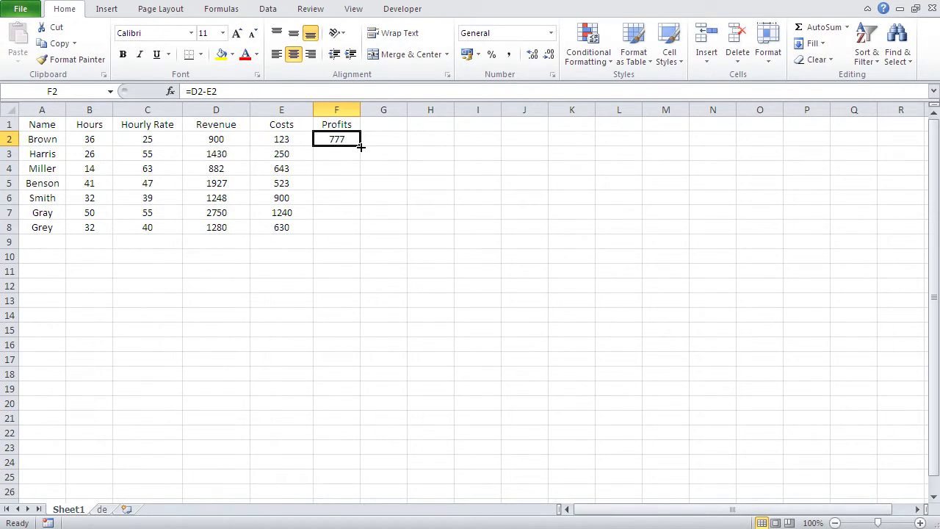
left_click_drag(360, 147, 354, 235)
left_click(332, 256)
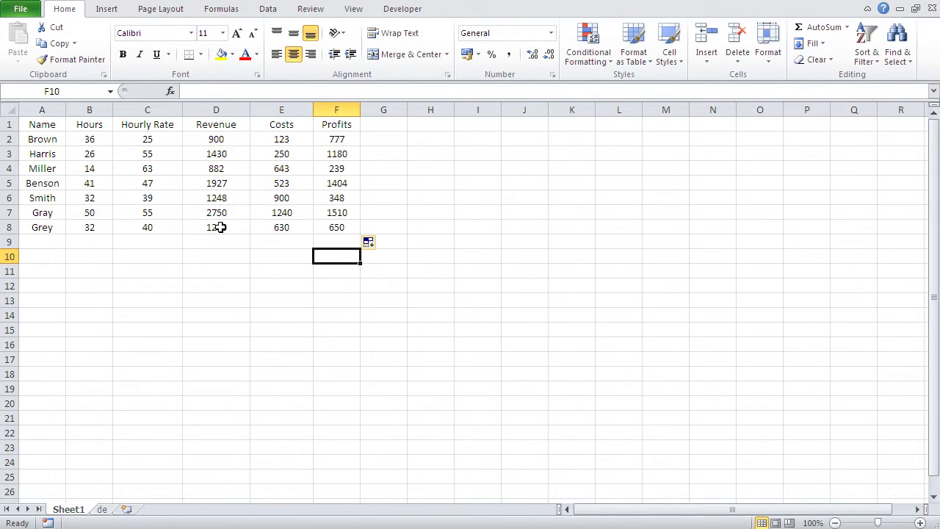
Clear all revenue formulas in D2:D8 and all profit formulas in F2:F8.
left_click_drag(215, 145, 217, 215)
key("Delete")
left_click_drag(337, 140, 339, 226)
key("Delete")
left_click(327, 242)
Calculate the last row's revenue in D8 as hours times hourly rate, using =B8*C8, and fill it upward through D2.
left_click(222, 231)
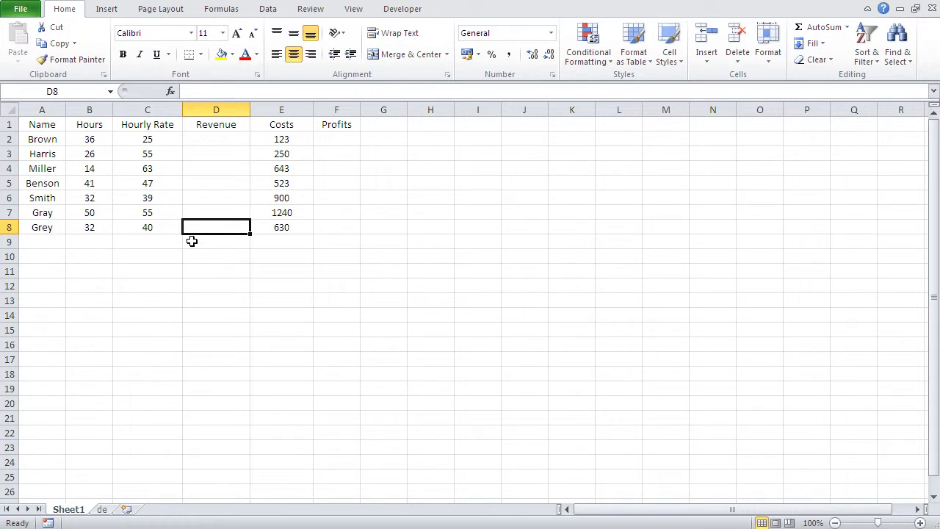
type("=")
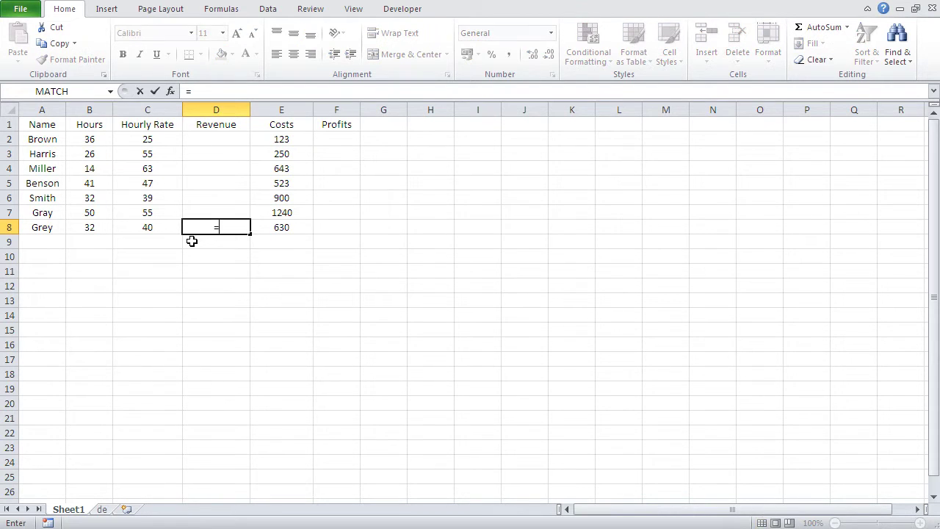
left_click(89, 227)
type("*")
left_click(144, 228)
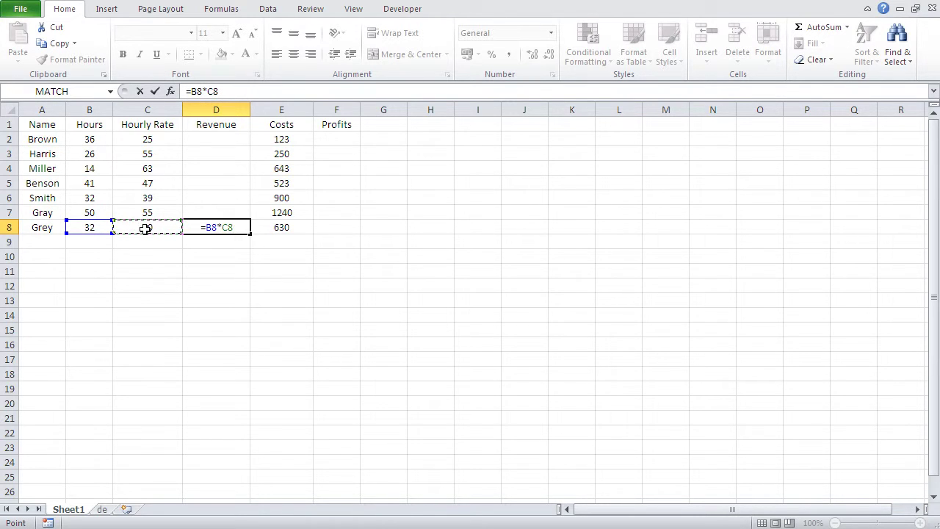
key("Return")
left_click(201, 228)
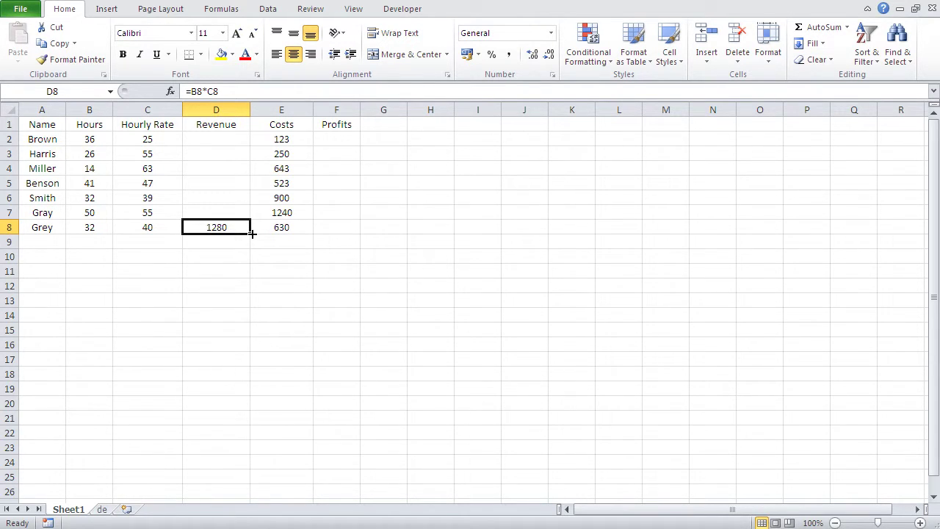
left_click_drag(252, 232, 246, 135)
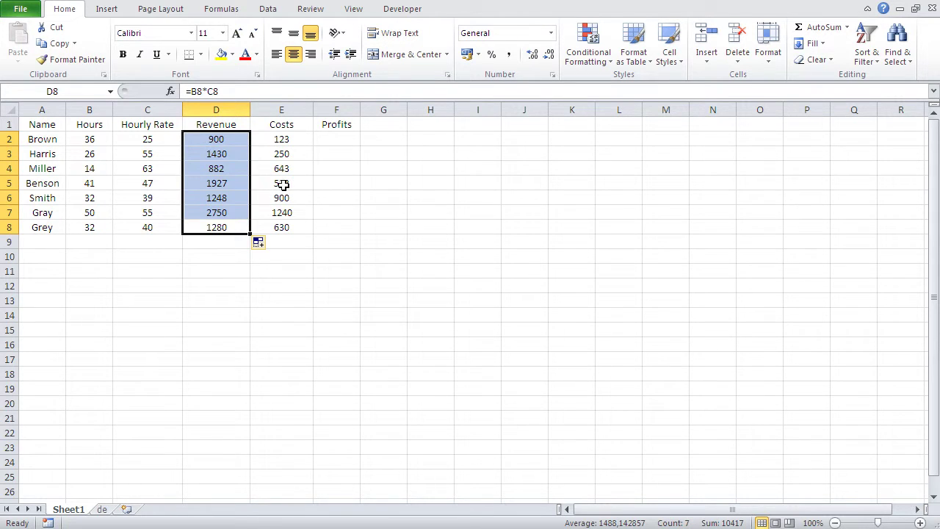
Calculate the last row's profit in F8 as revenue minus costs, using =D8-E8, and fill it upward through F2.
left_click(323, 223)
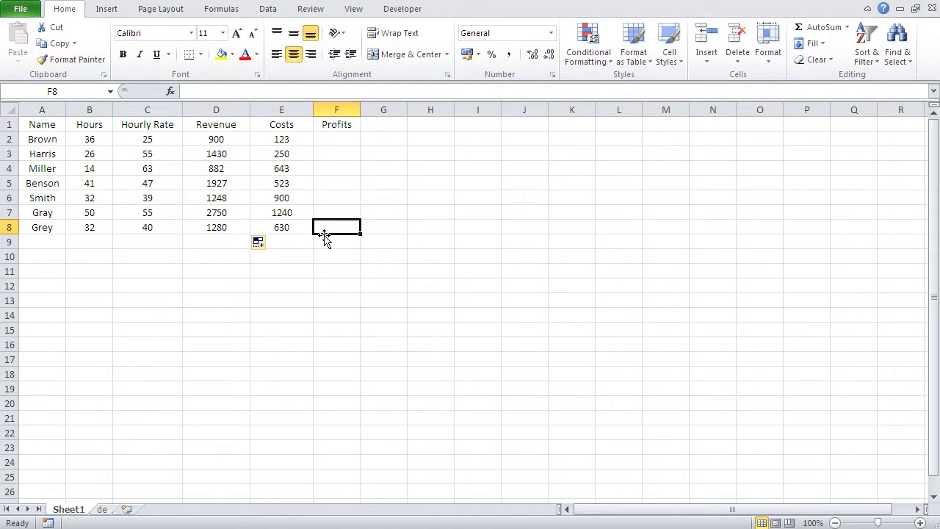
type("=")
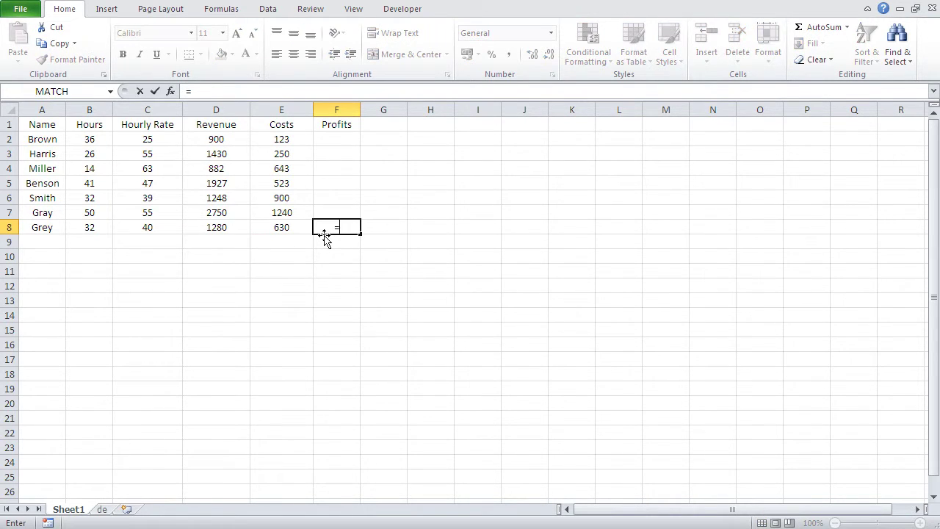
left_click(224, 228)
type("-")
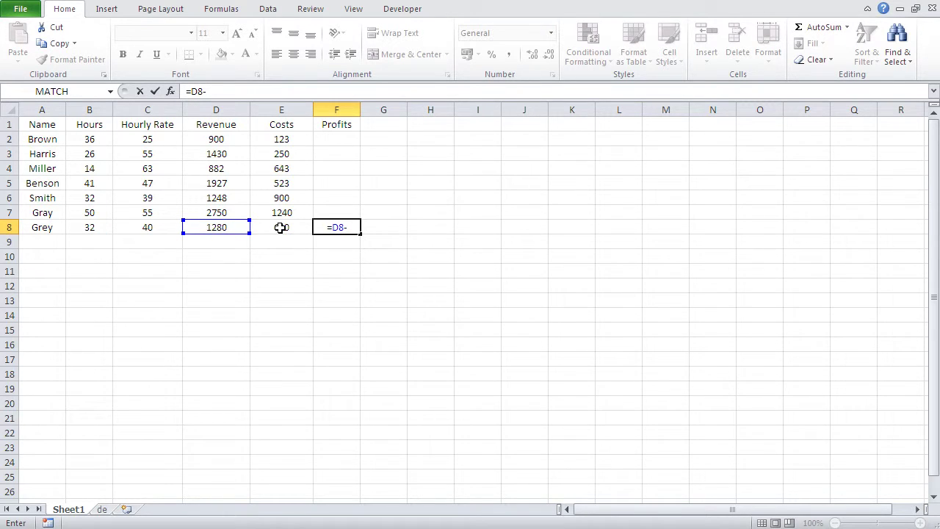
left_click(281, 228)
key("Return")
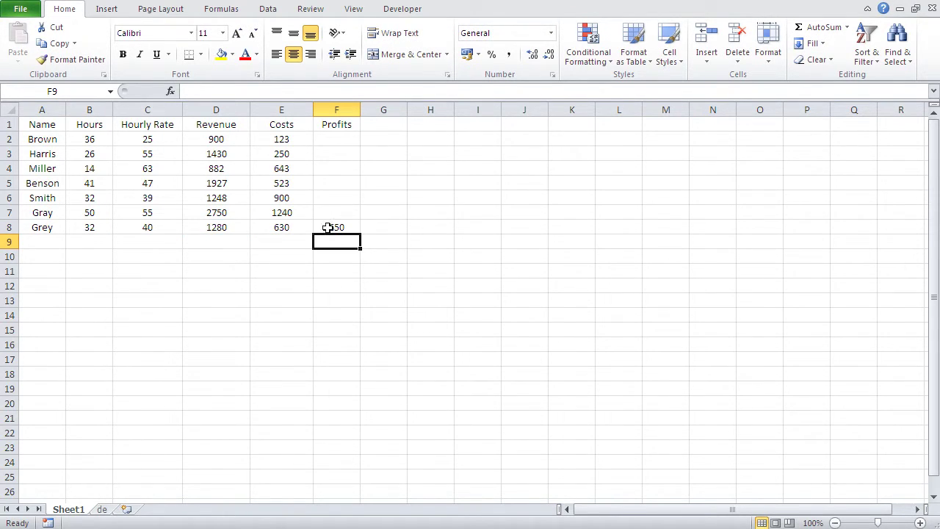
left_click(330, 226)
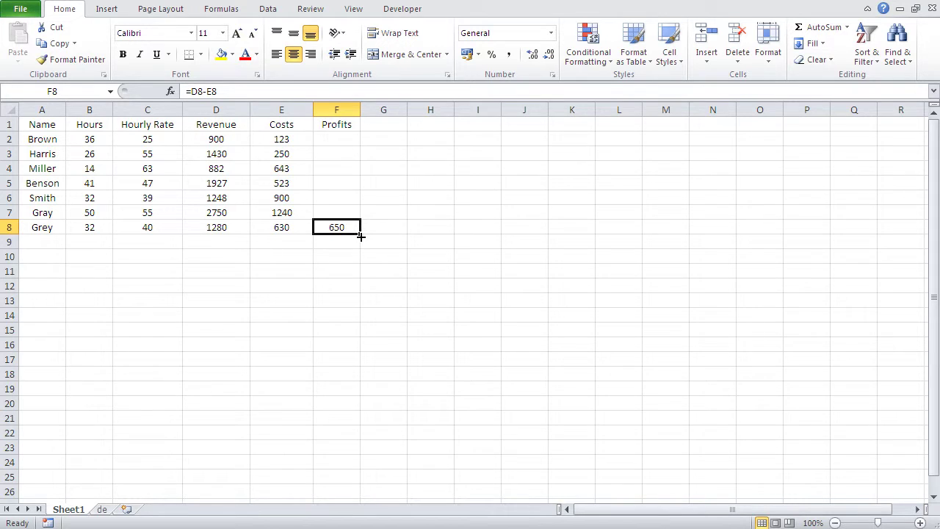
left_click_drag(360, 232, 348, 139)
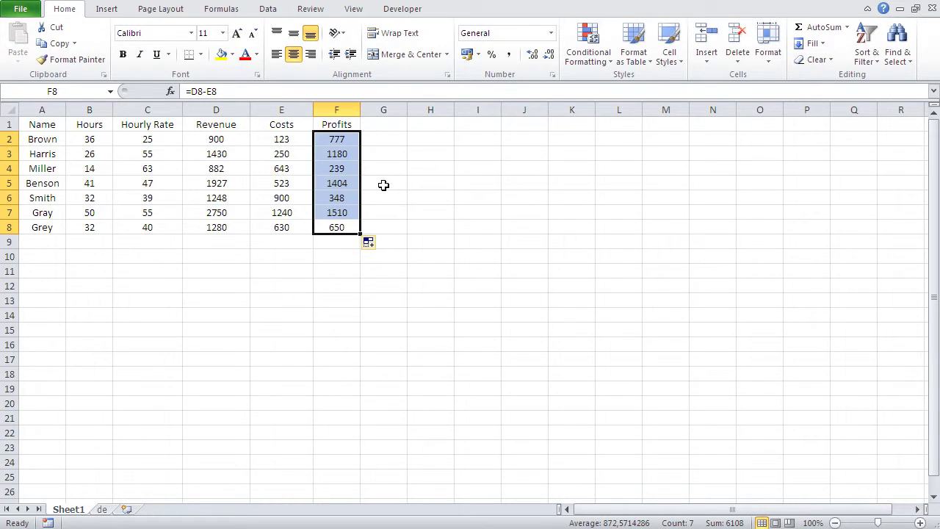
left_click(384, 183)
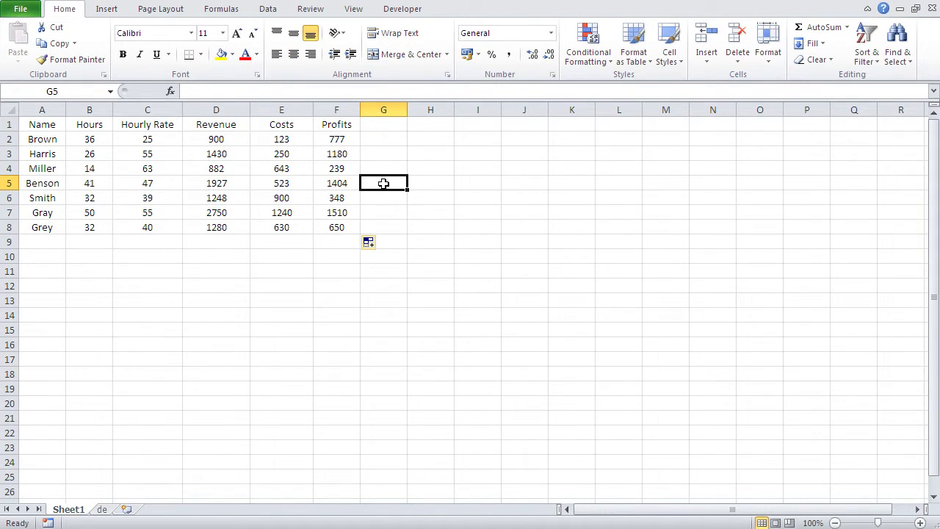
Compare the cell references in the revenue formulas of the first and last data rows, D2 and D8.
left_click(233, 139)
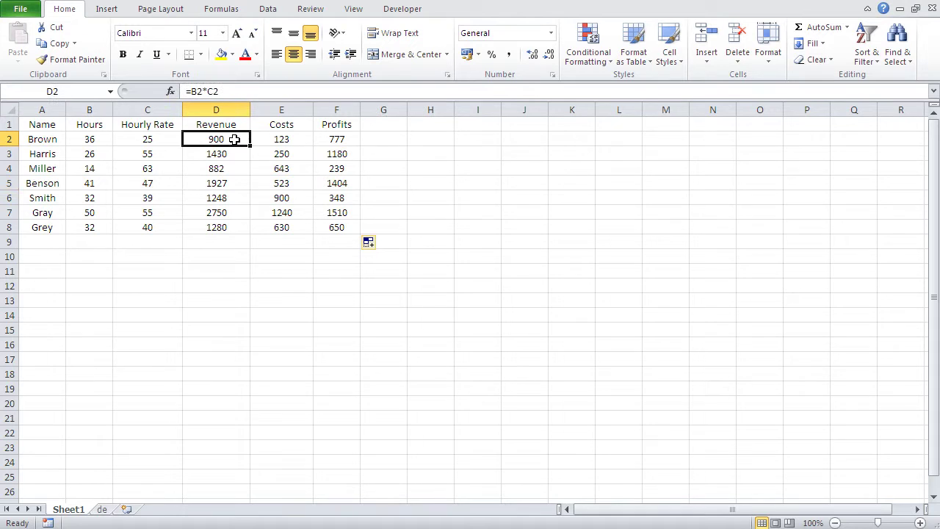
left_click(220, 229)
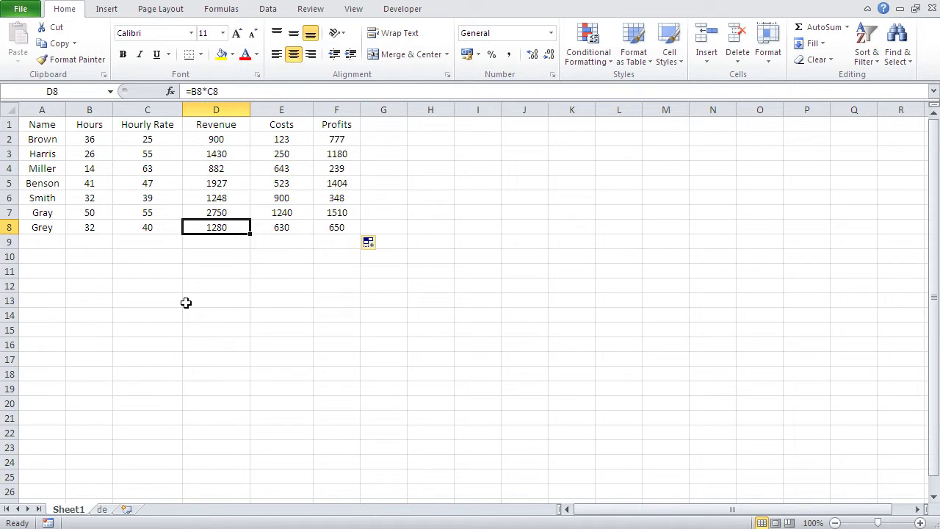
left_click(219, 314)
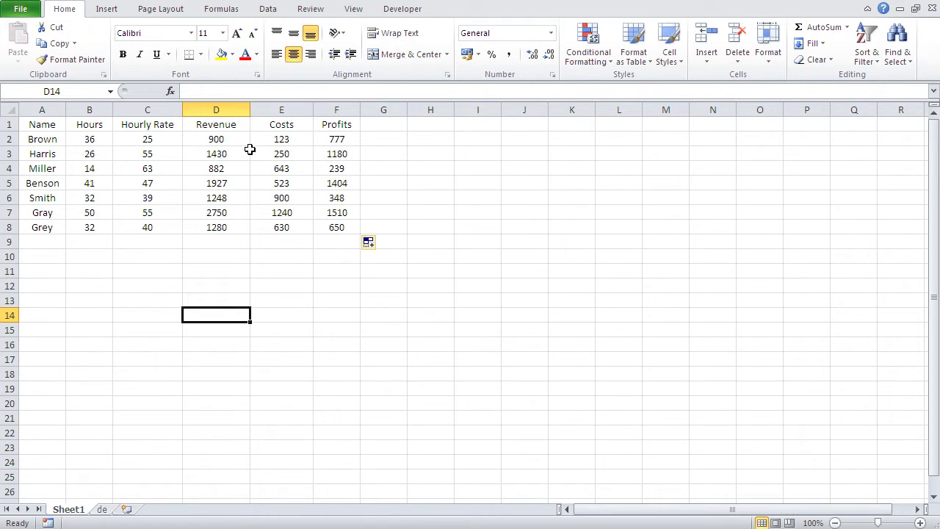
left_click(224, 140)
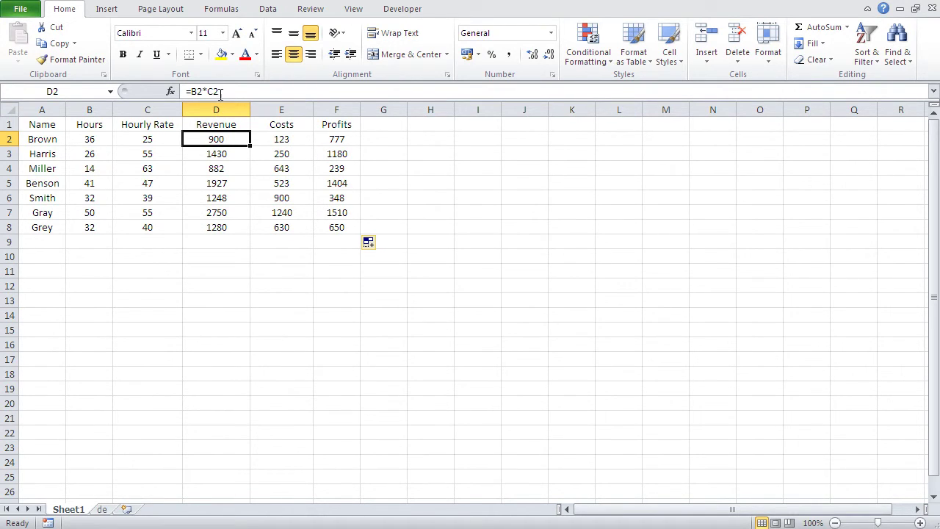